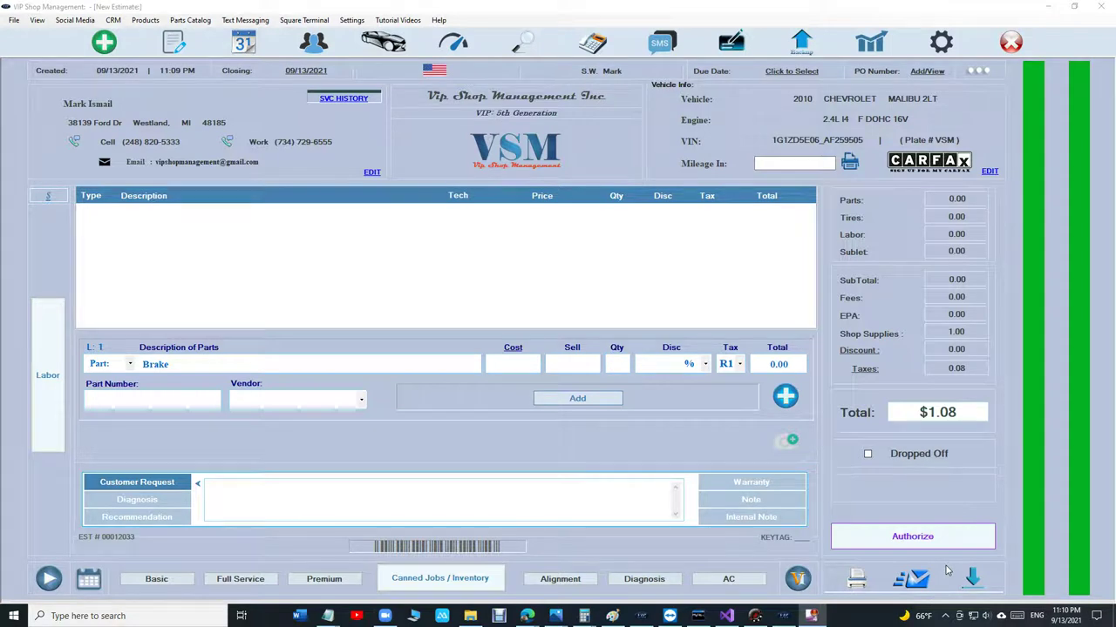
Enter 'Brake' as the description of a new part line on the estimate
left_click(205, 363)
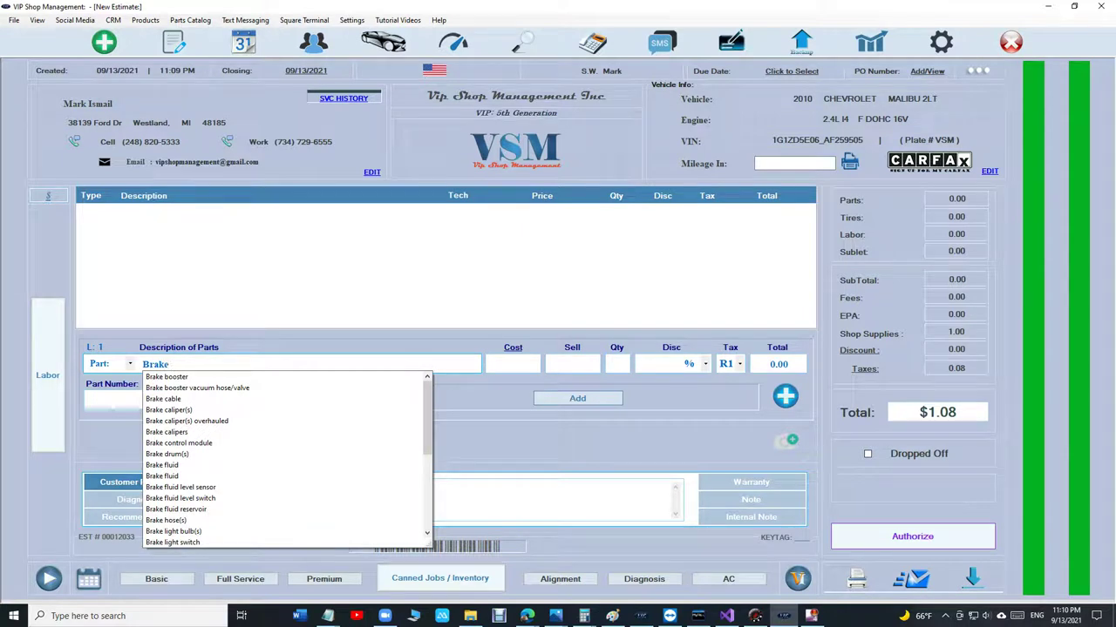
Add the Brake Pads part at cost 28.95, sell 55.95 with a 10% discount
type("pa")
key("Down")
key("Tab")
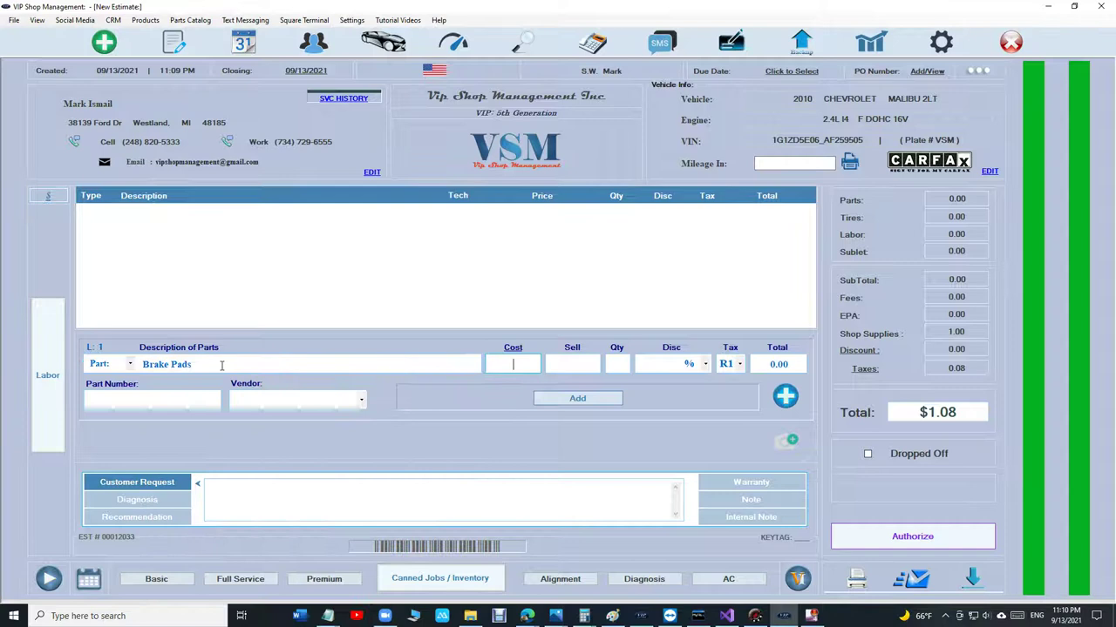
type("28.95")
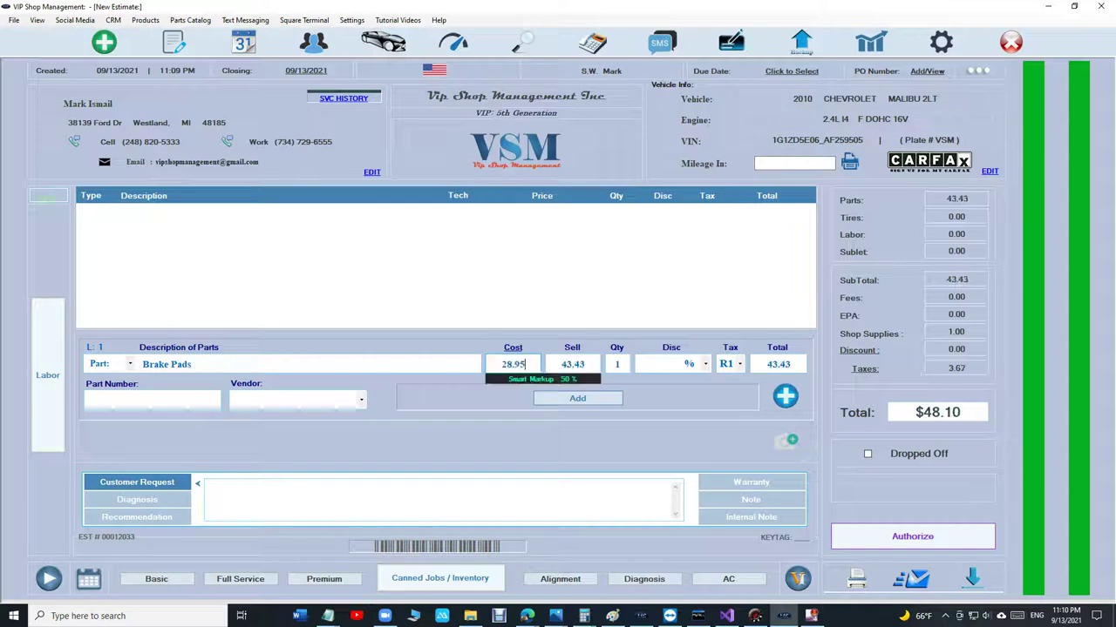
key("Tab")
type("55.95")
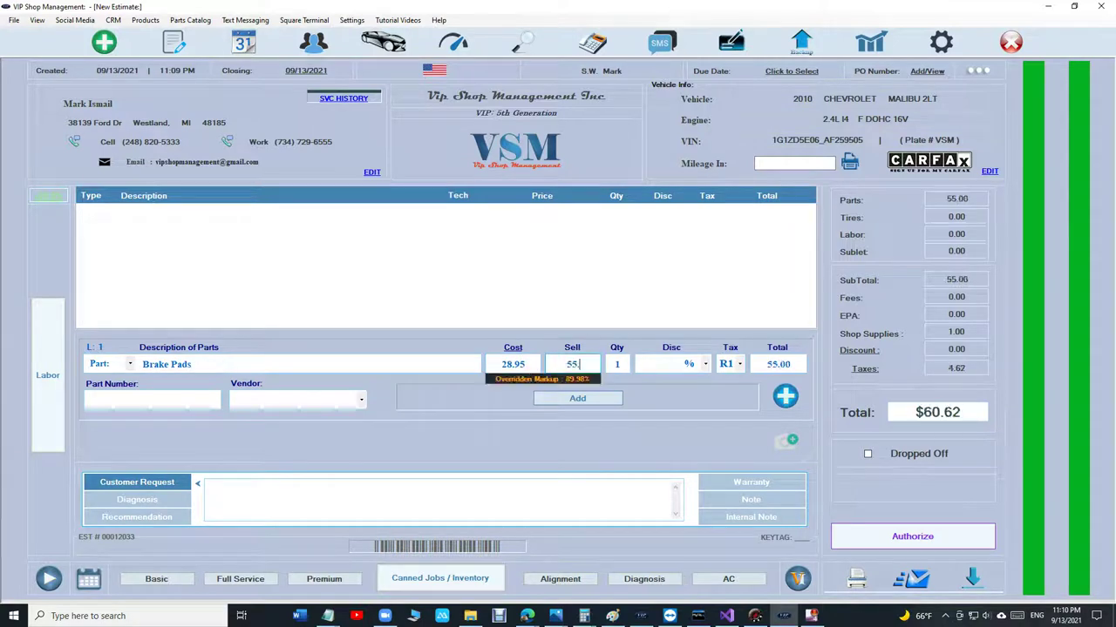
key("Tab")
key("Tab")
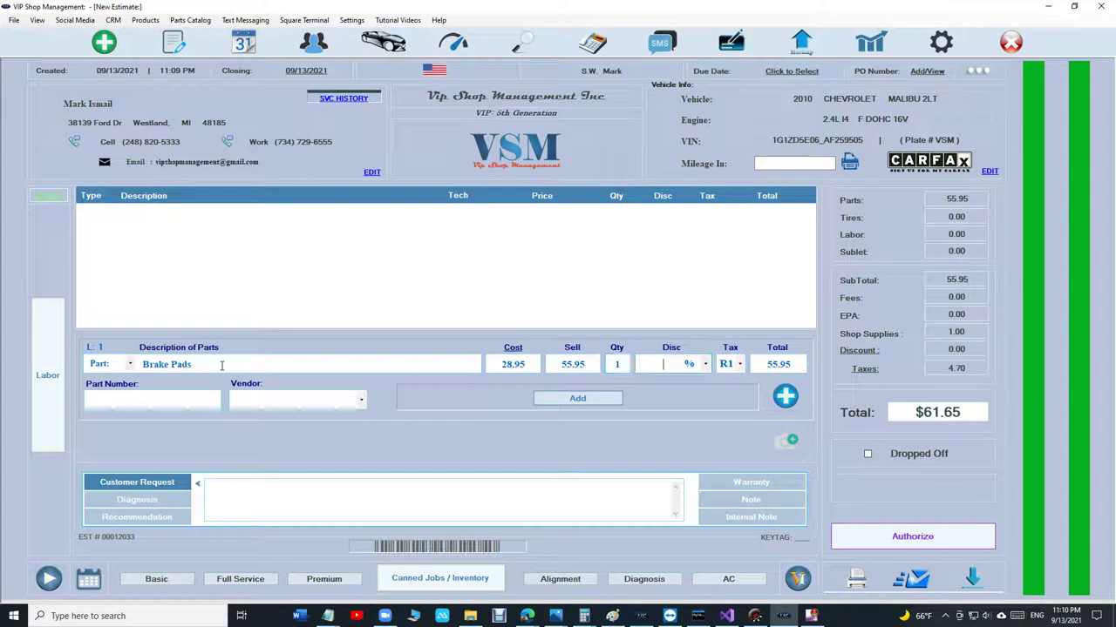
type("10")
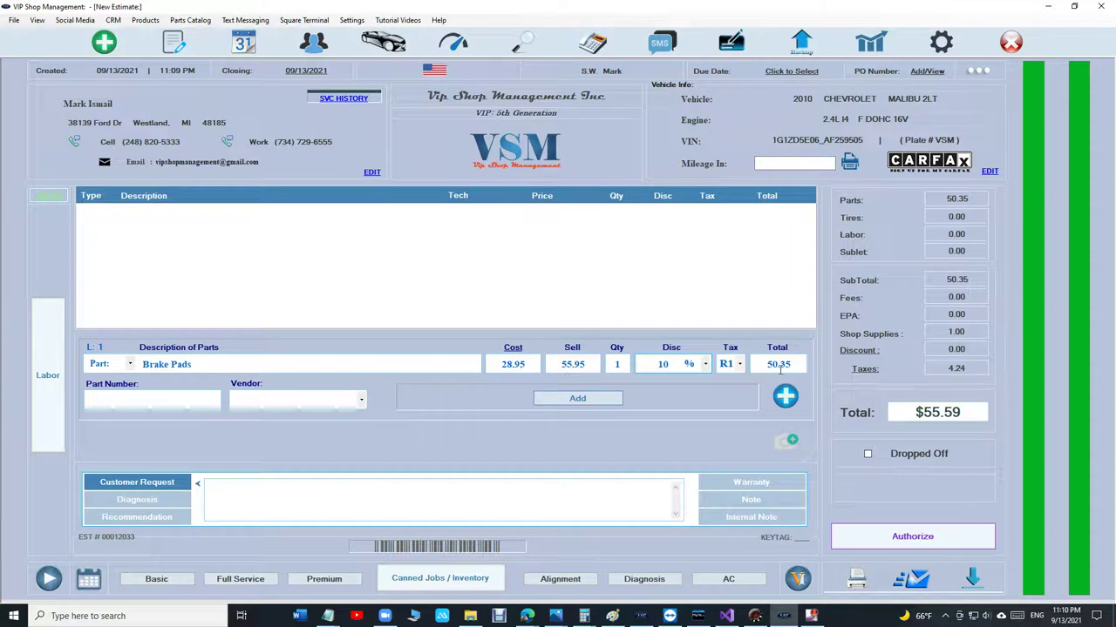
left_click(611, 398)
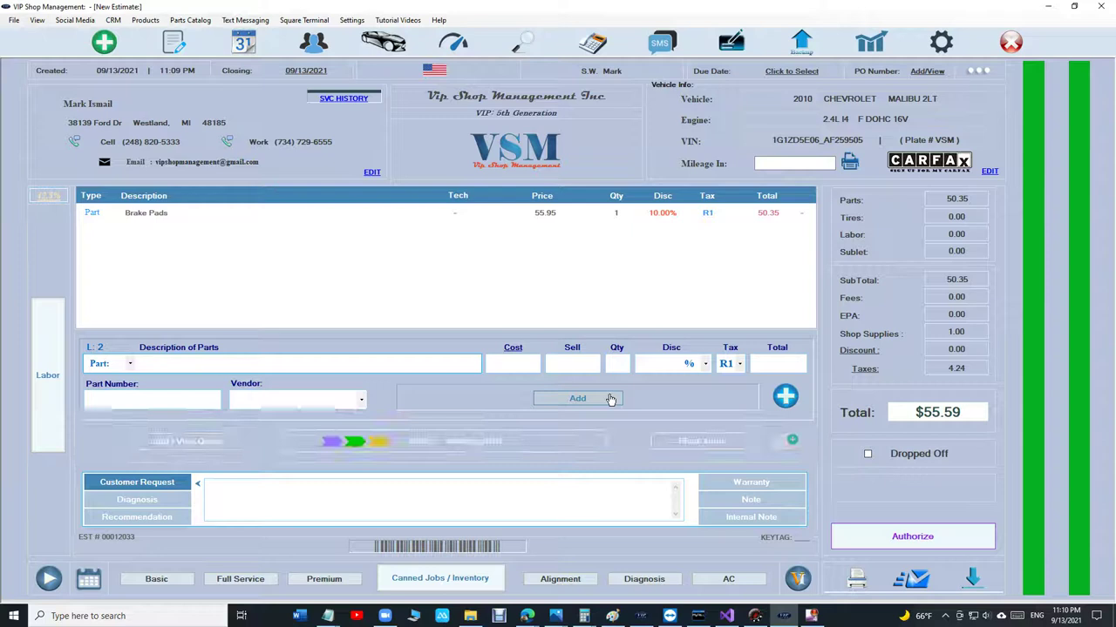
left_click(114, 364)
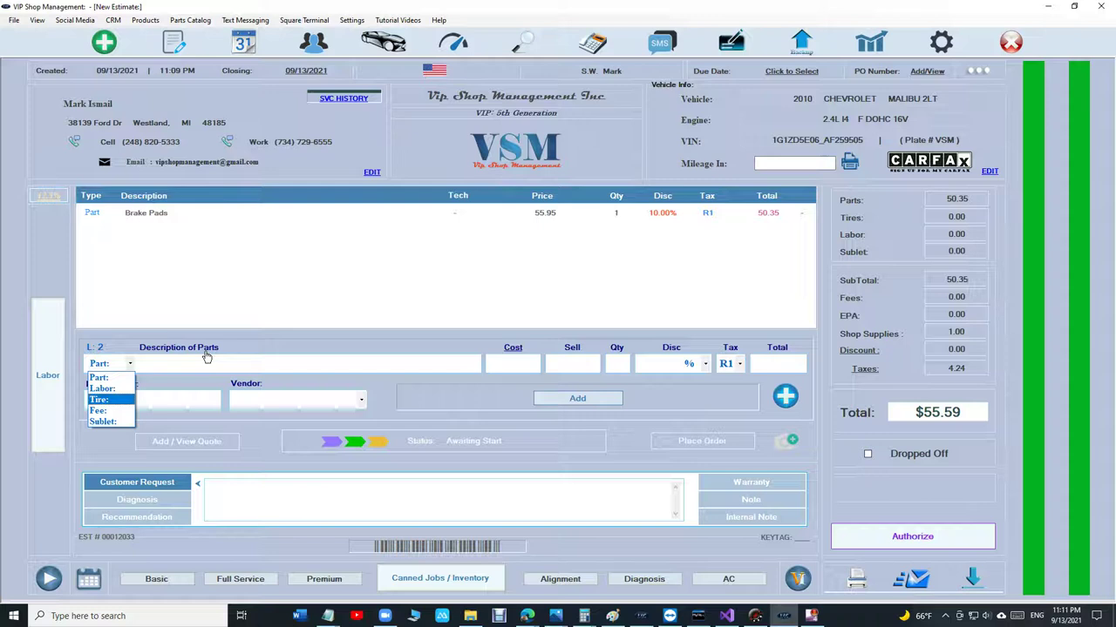
left_click(605, 225)
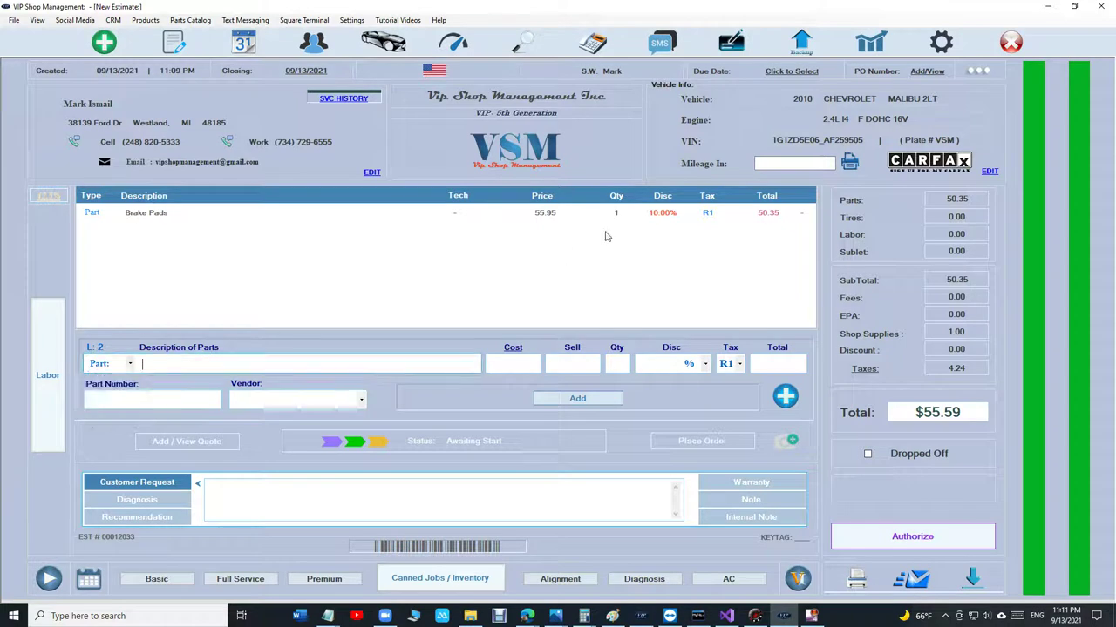
left_click(661, 222)
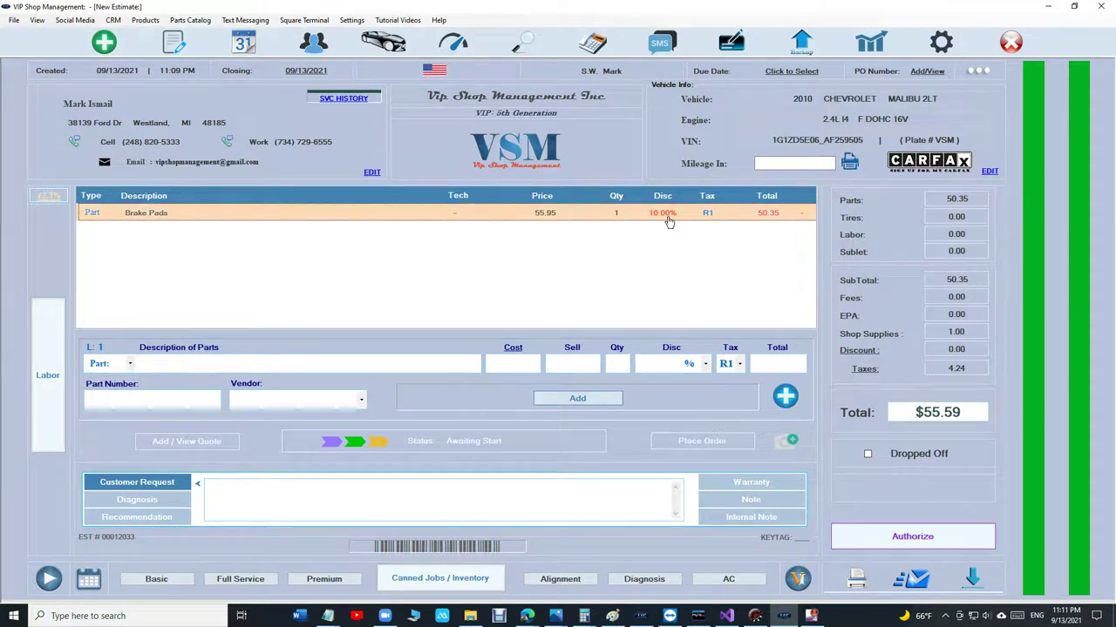
left_click(669, 223)
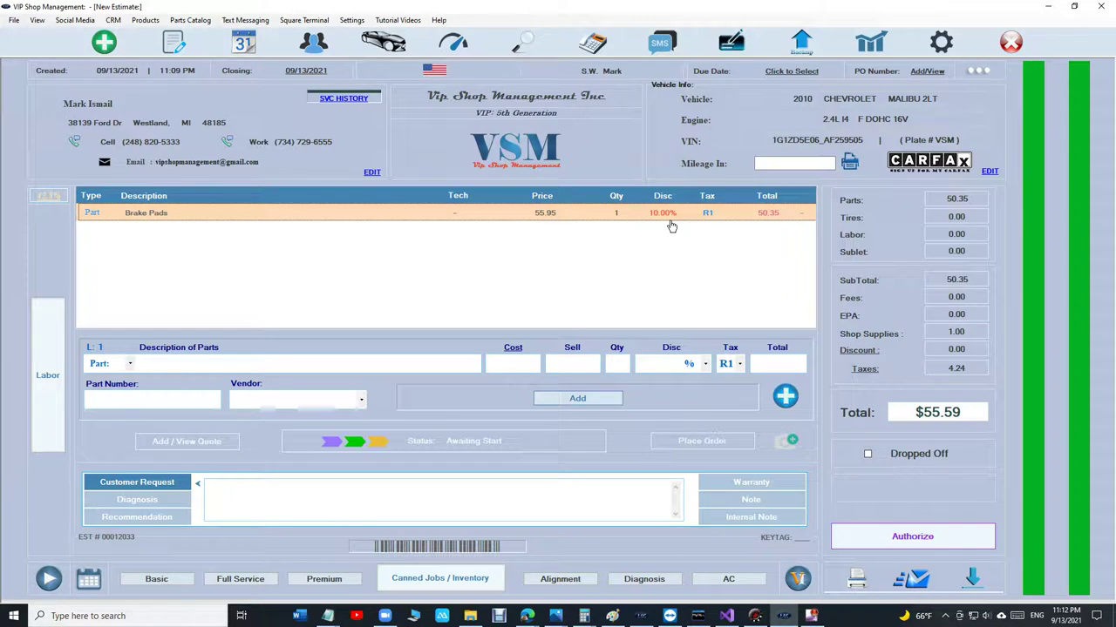
Add a 'Brake pads - Replace' labor line at 100.00 with 10% off
left_click(533, 281)
left_click(119, 365)
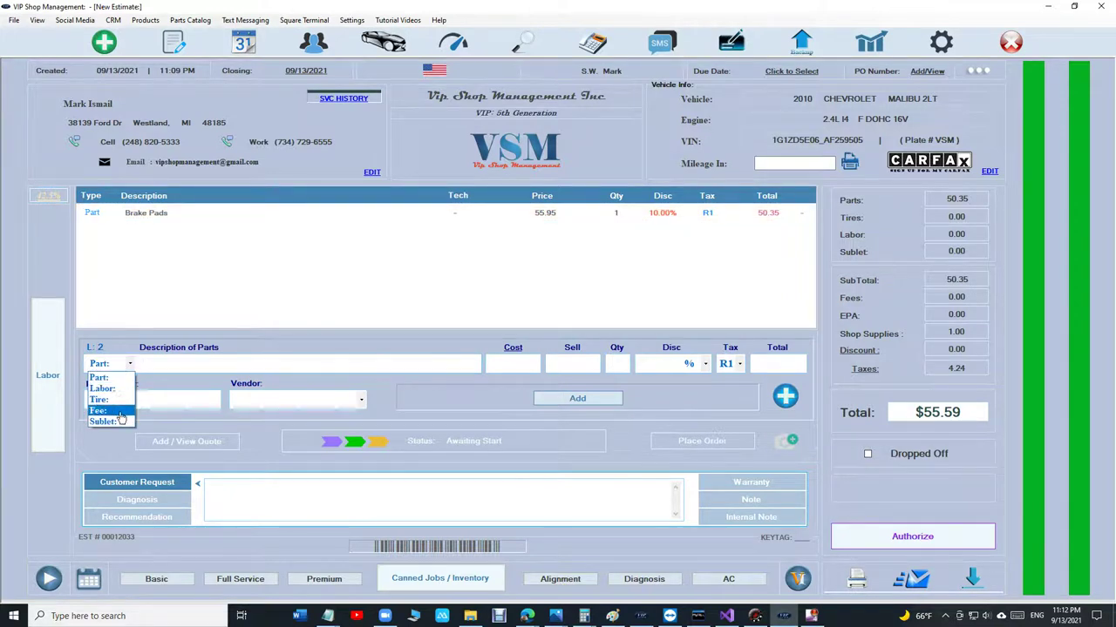
left_click(102, 374)
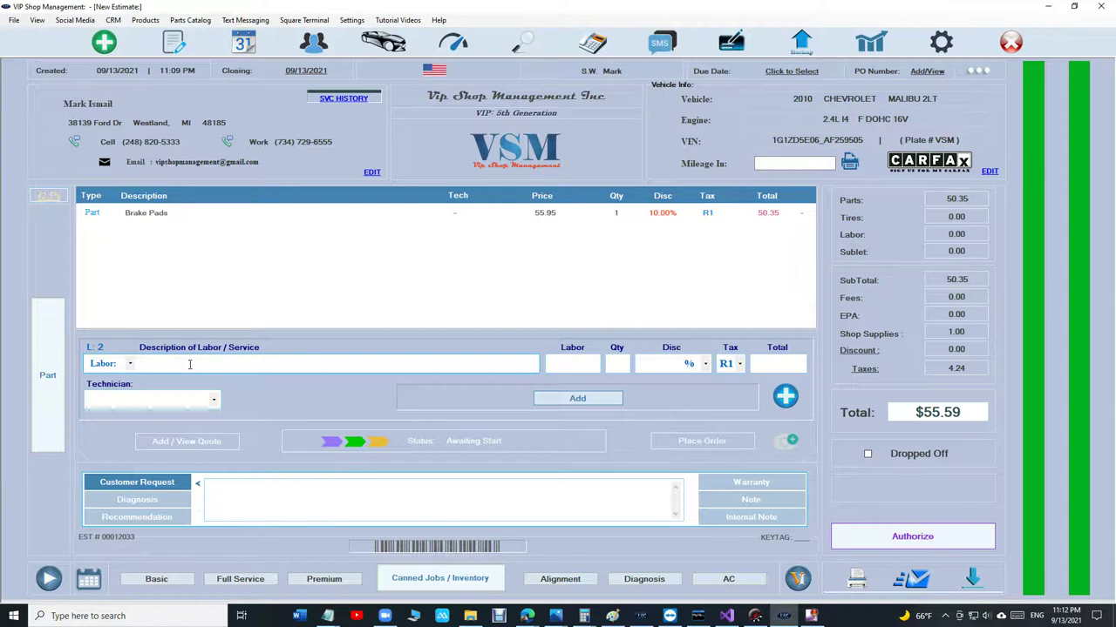
type("brake")
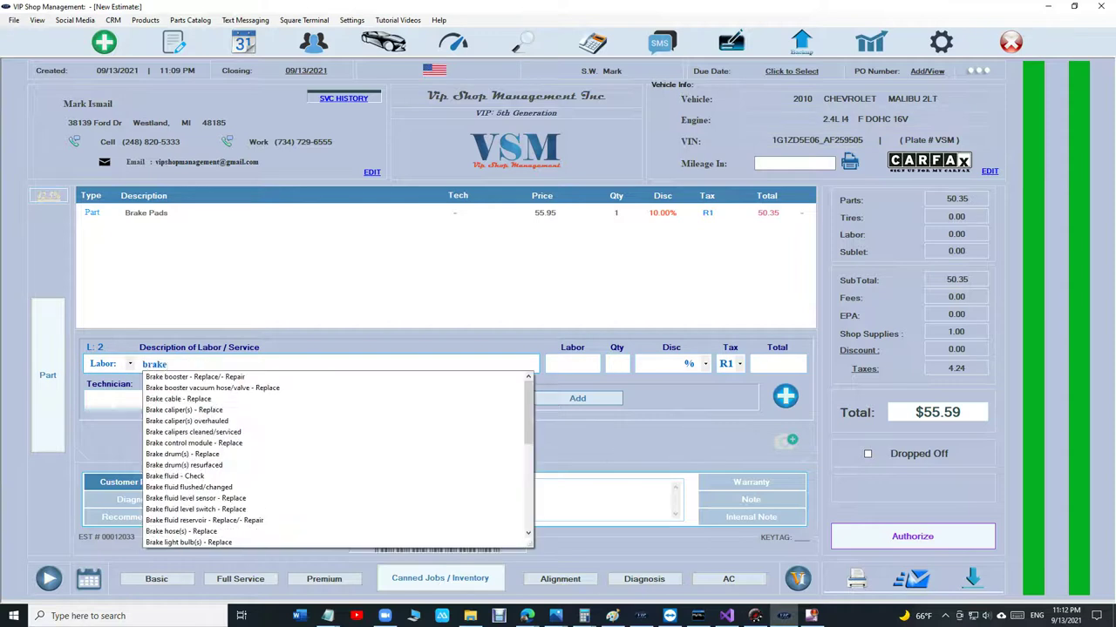
type(" pa")
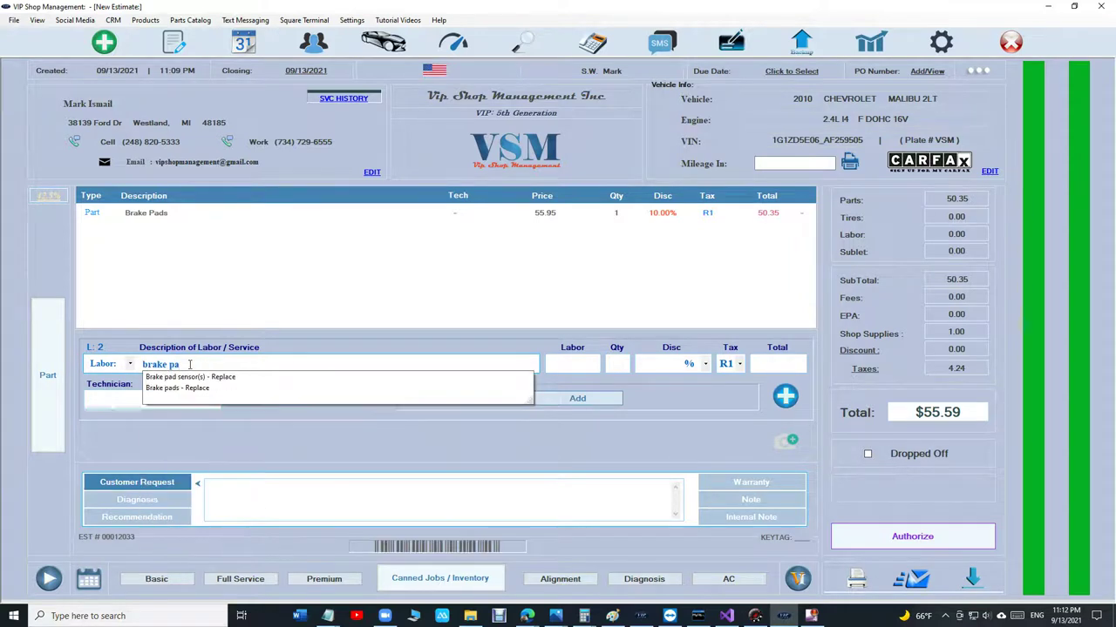
key("Down")
key("Down")
key("Return")
key("Tab")
key("Tab")
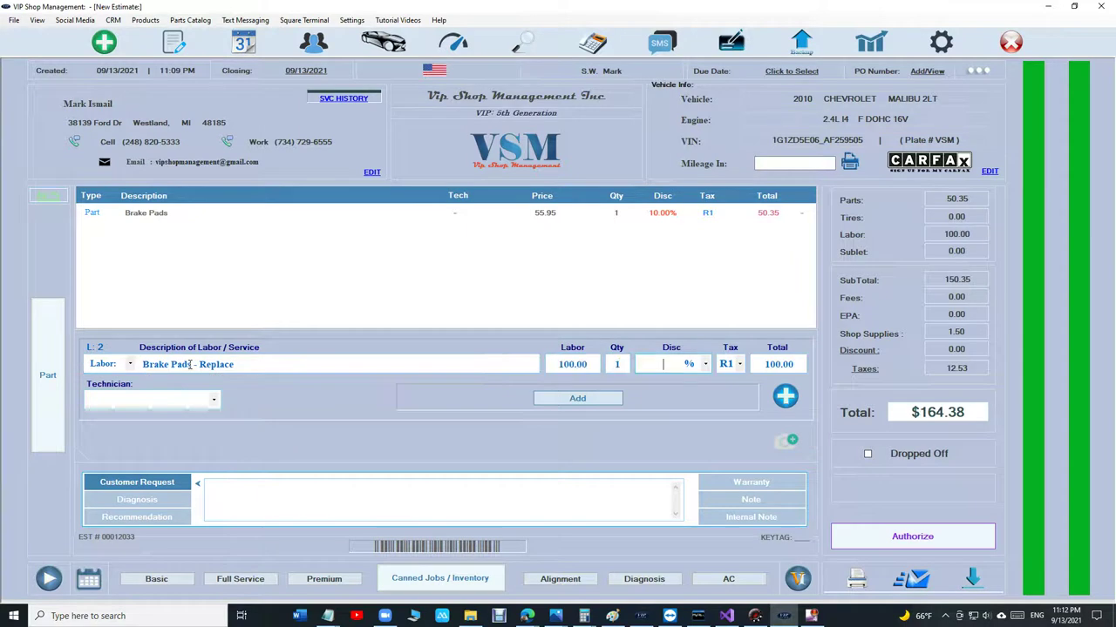
type("10")
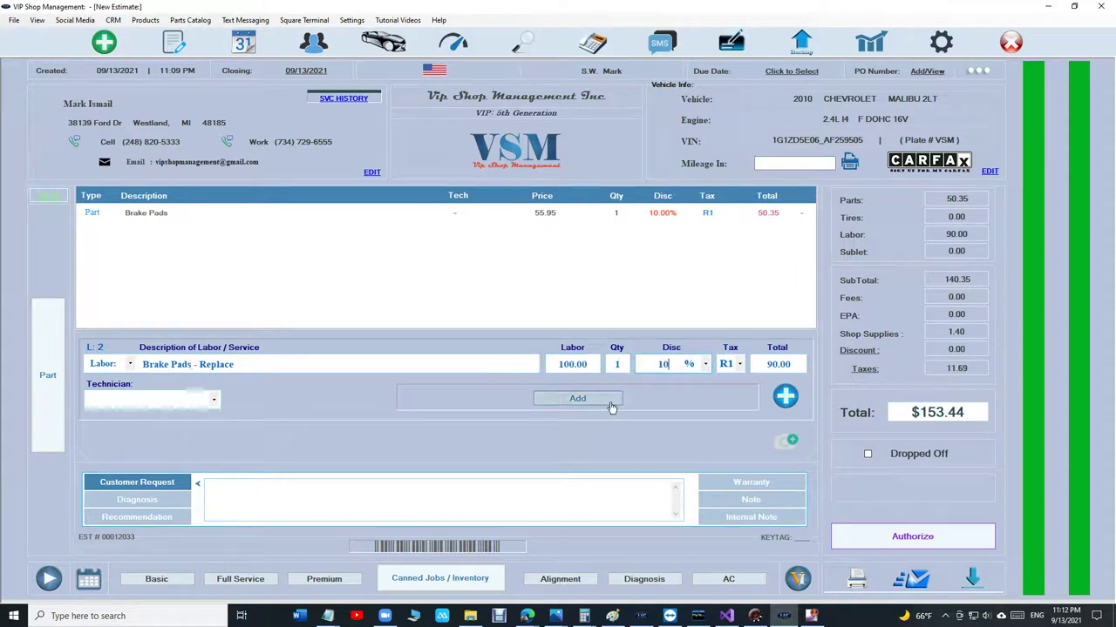
left_click(586, 398)
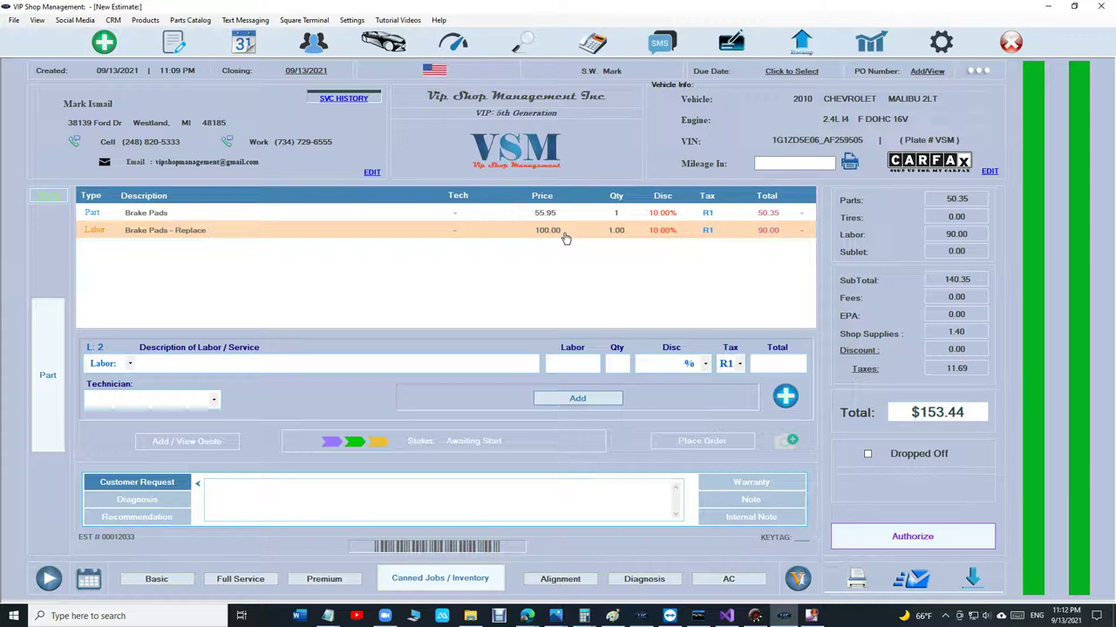
left_click(863, 370)
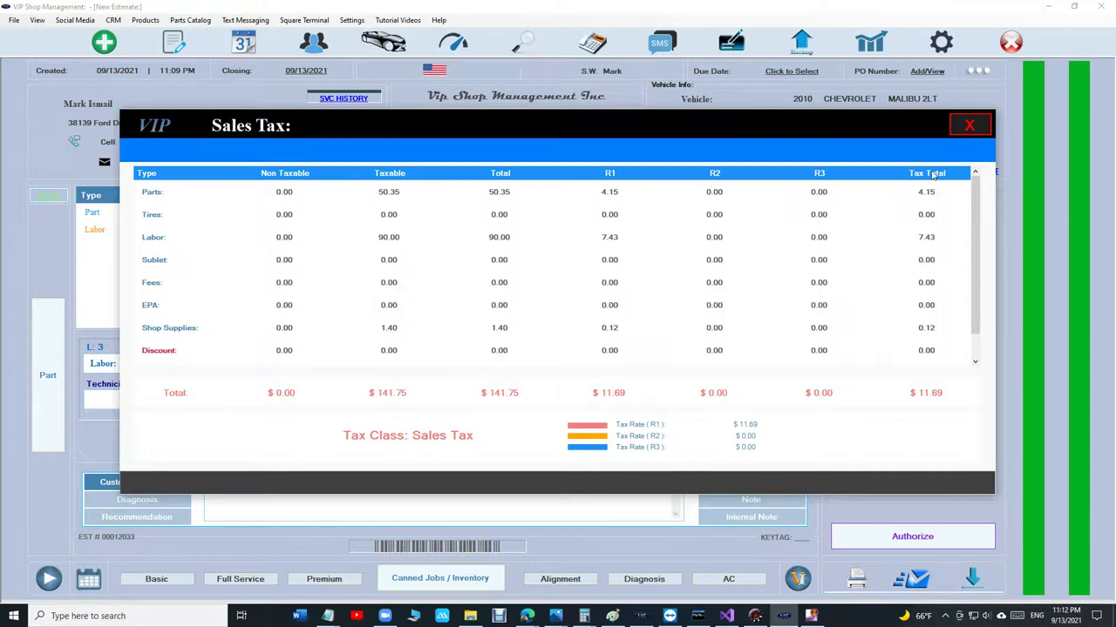
left_click(972, 131)
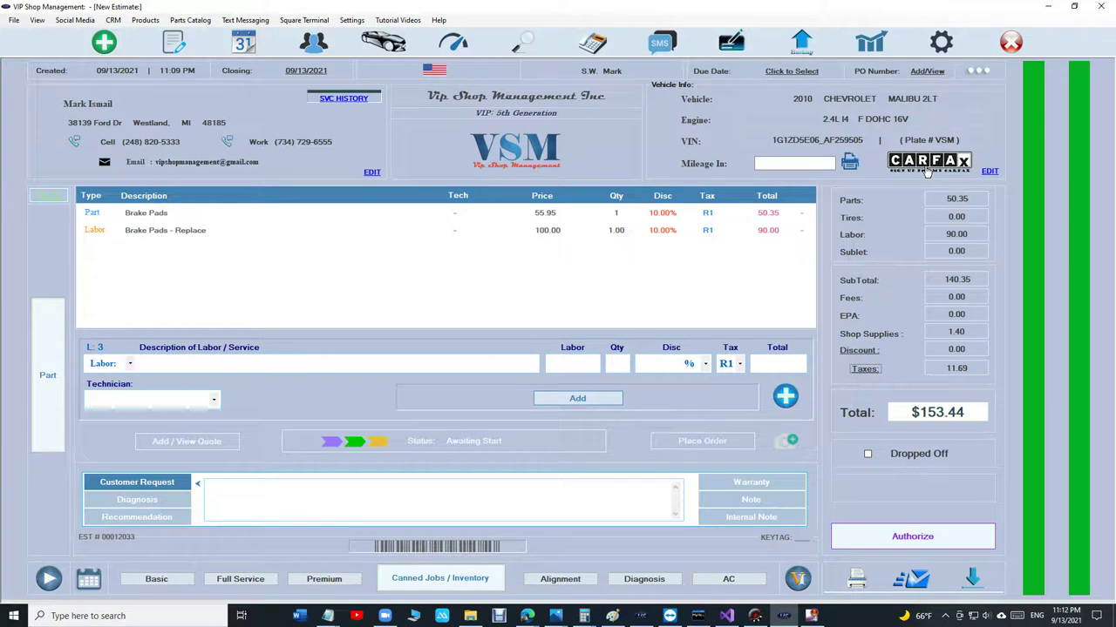
Authorize the estimate as an invoice, leaving the whole-invoice discount unapplied
left_click(872, 535)
left_click(749, 330)
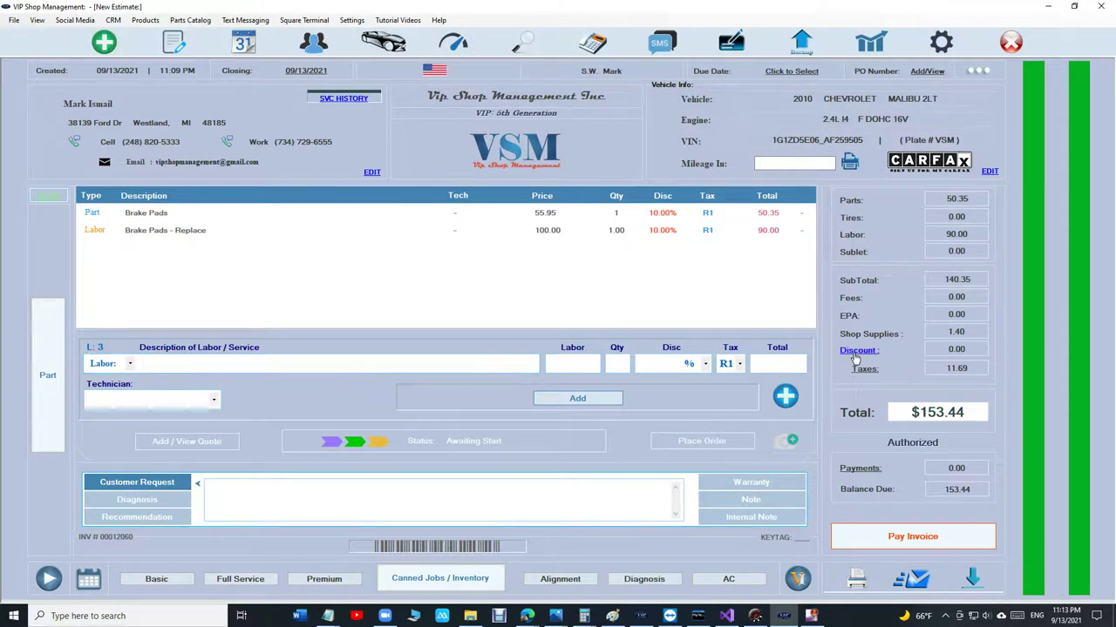
left_click(855, 359)
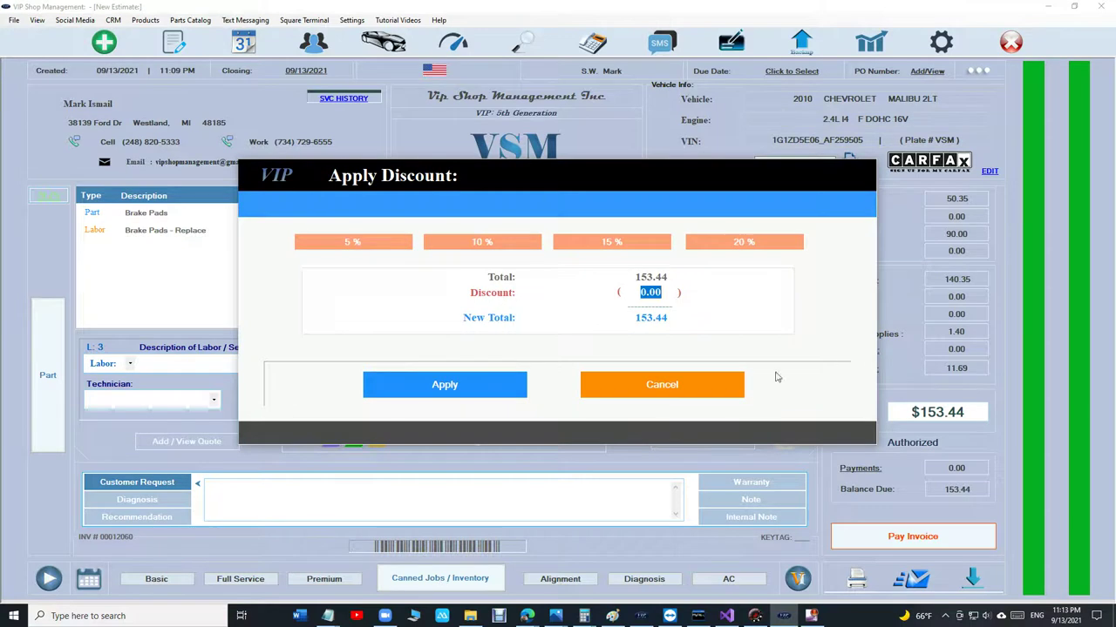
left_click(731, 391)
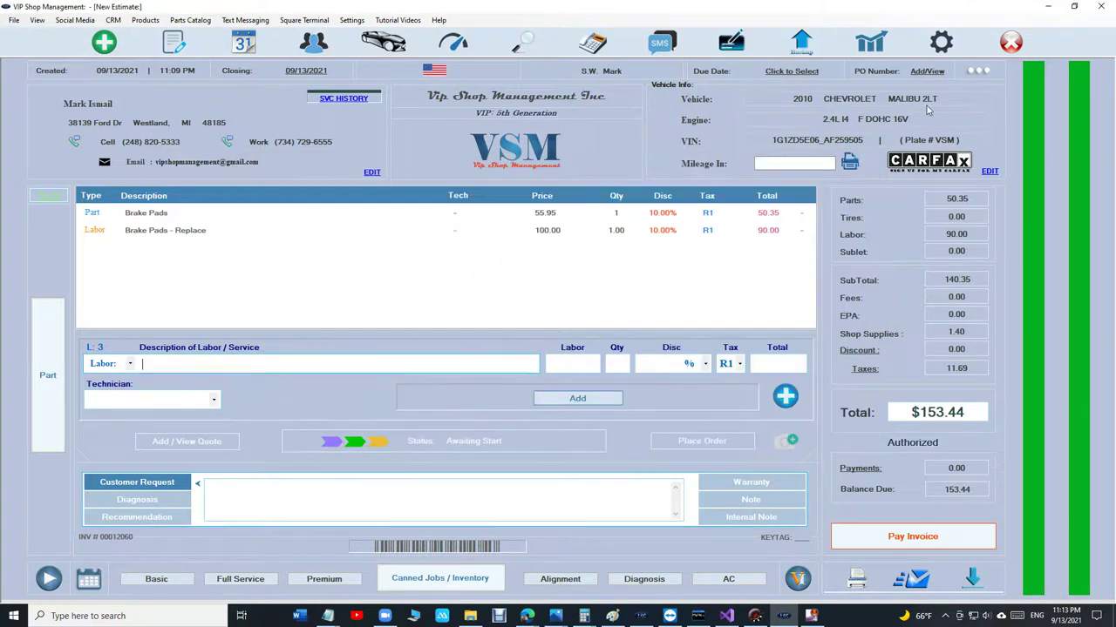
Stop taxing Labor, Fees, EPA, Shop Supplies, Subcontract and Discount, and save the sales tax setup
left_click(940, 46)
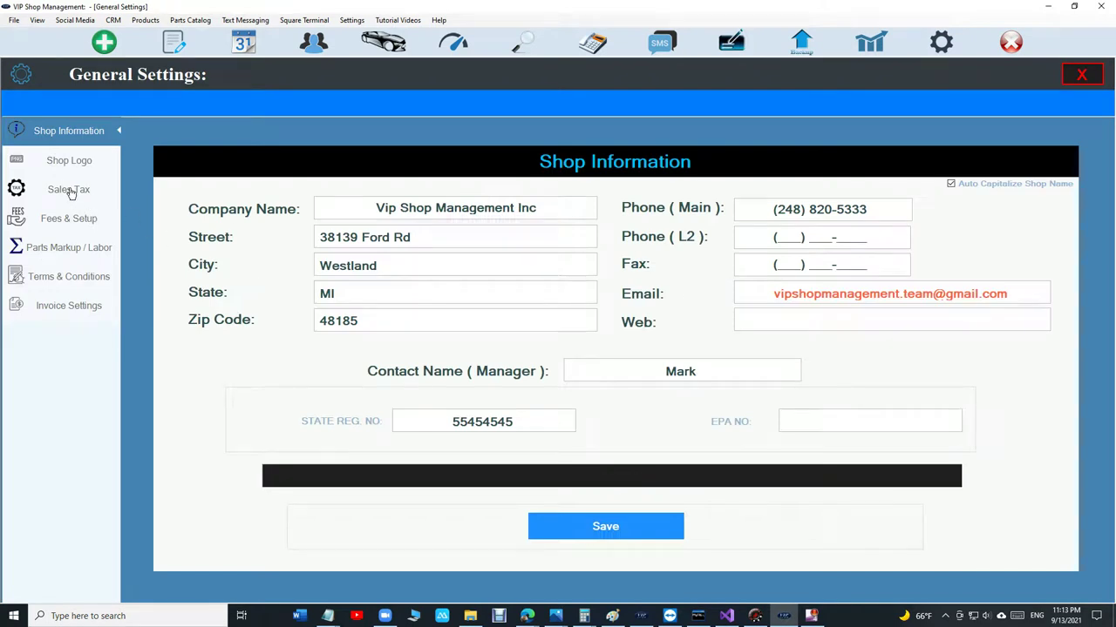
left_click(70, 193)
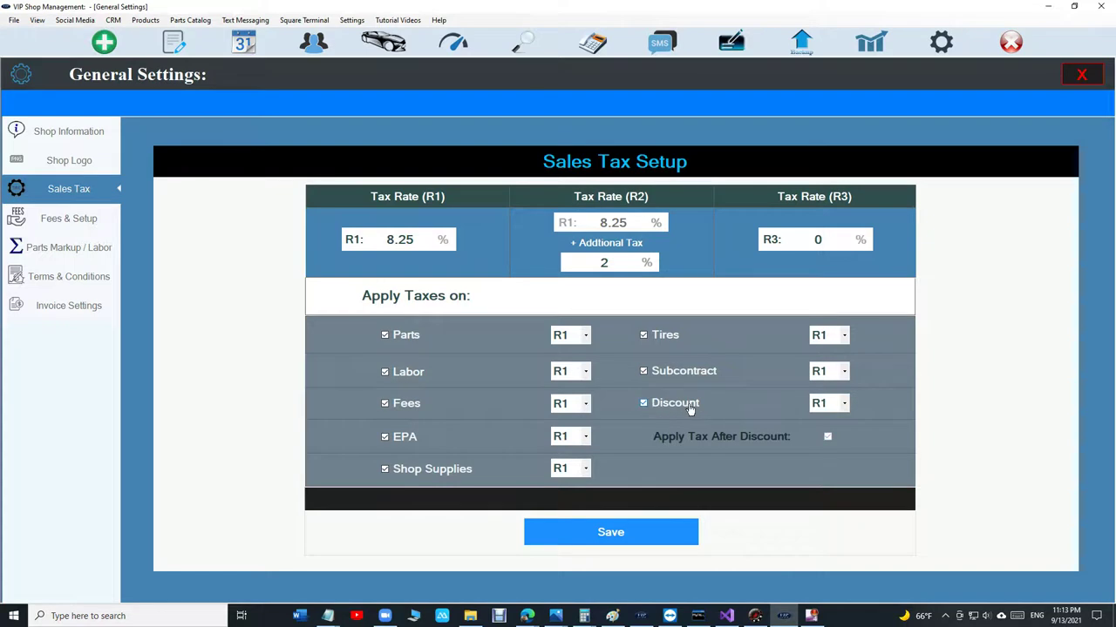
left_click(408, 373)
left_click(407, 403)
left_click(408, 437)
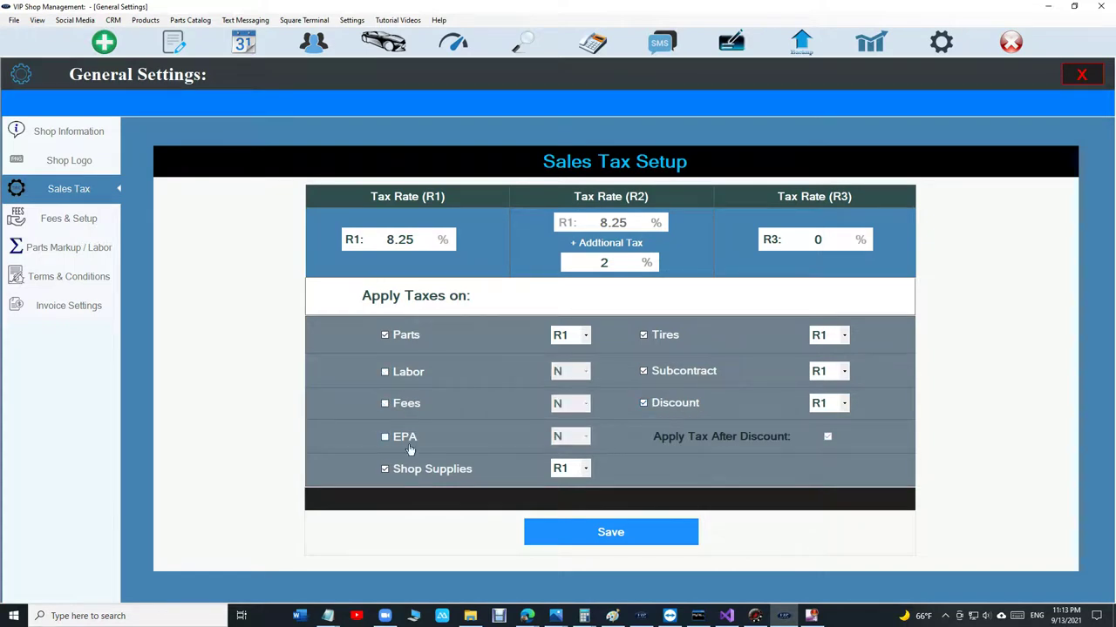
left_click(409, 470)
left_click(650, 375)
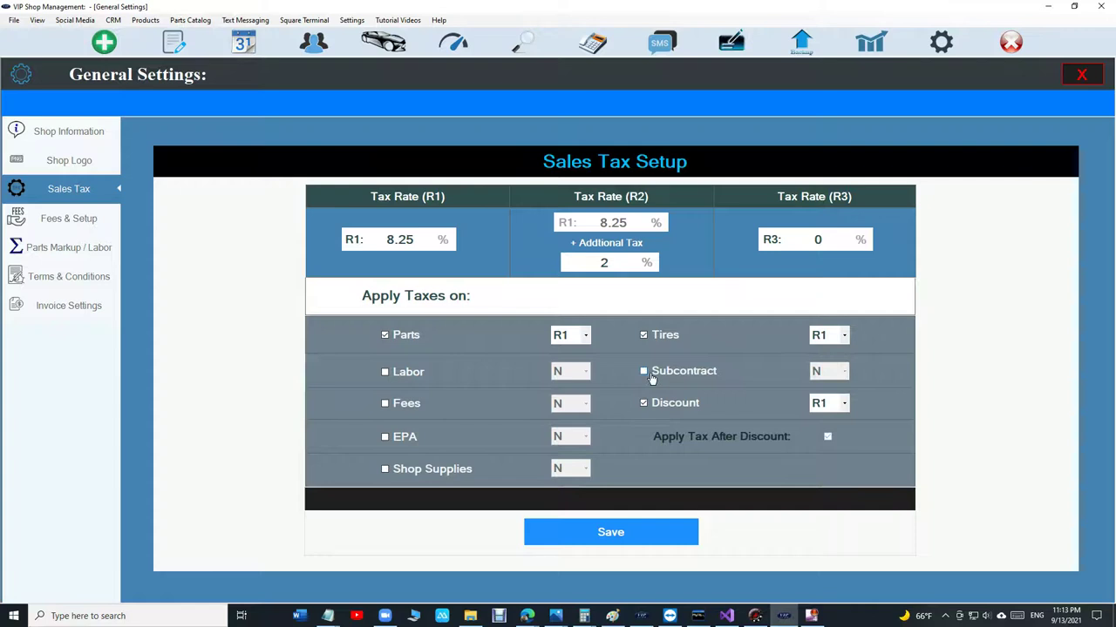
left_click(650, 407)
left_click(562, 530)
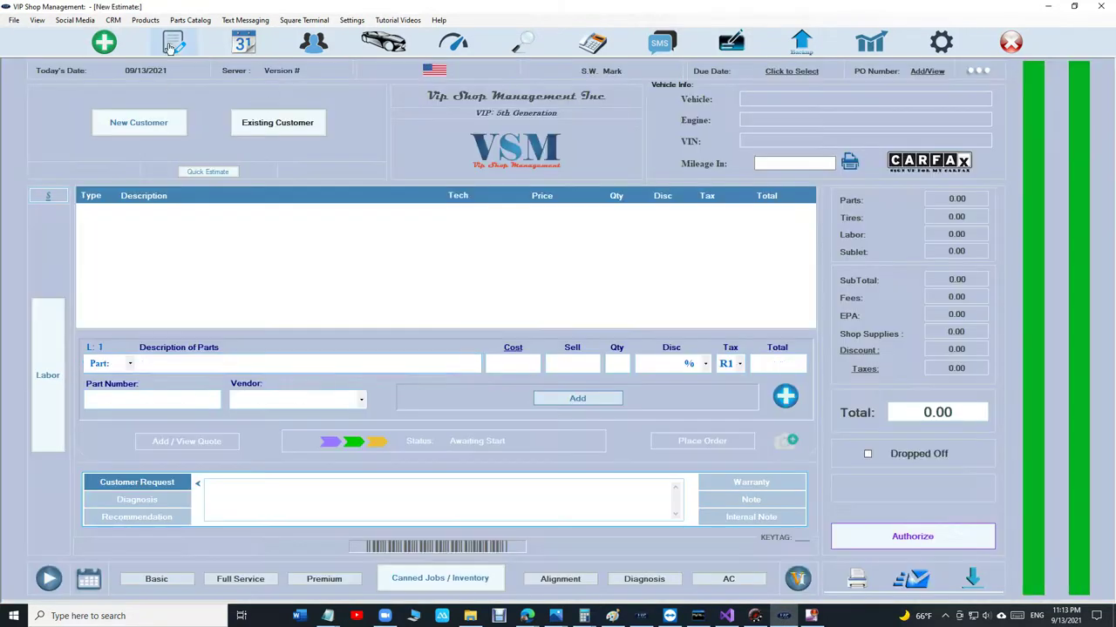
Open the Pontiac G6 estimate and delete its Valucraft starter line
left_click(214, 174)
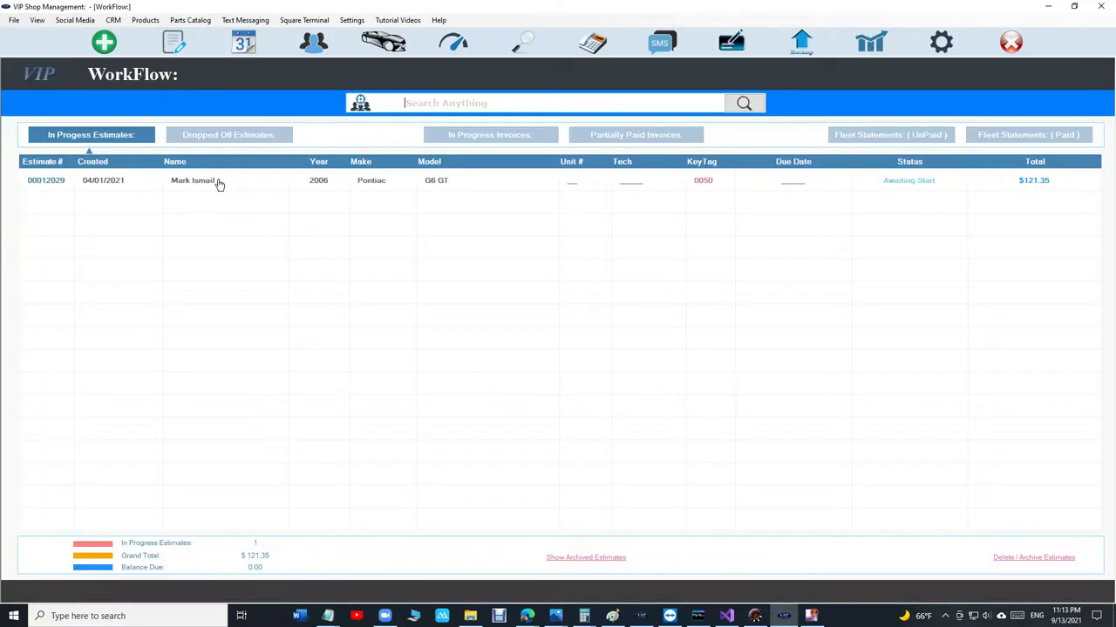
double_click(221, 183)
left_click(497, 213)
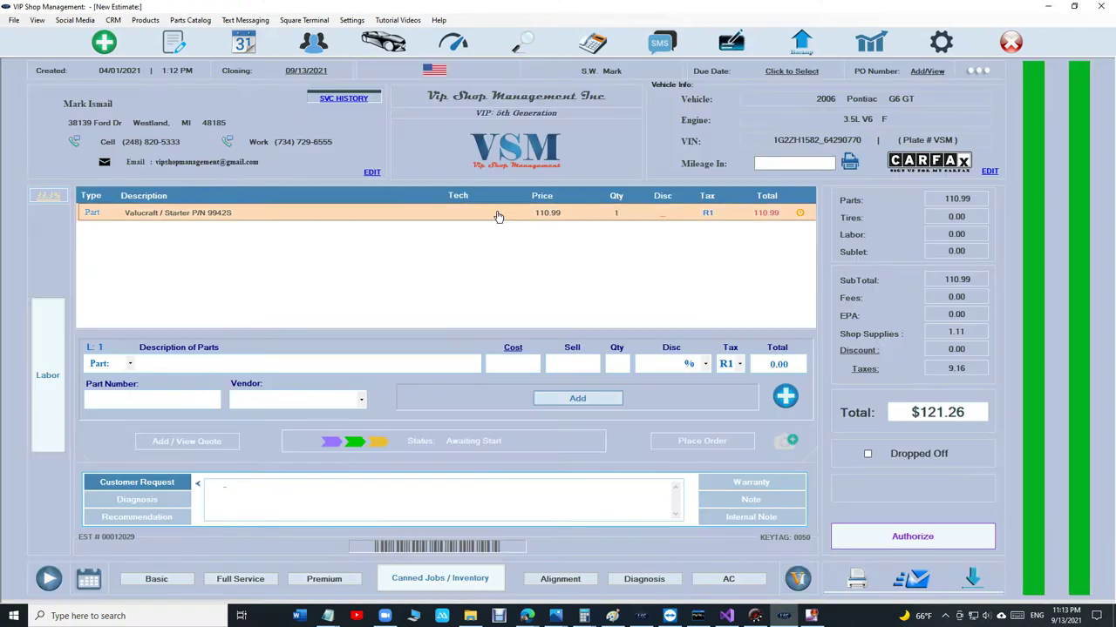
left_click(784, 397)
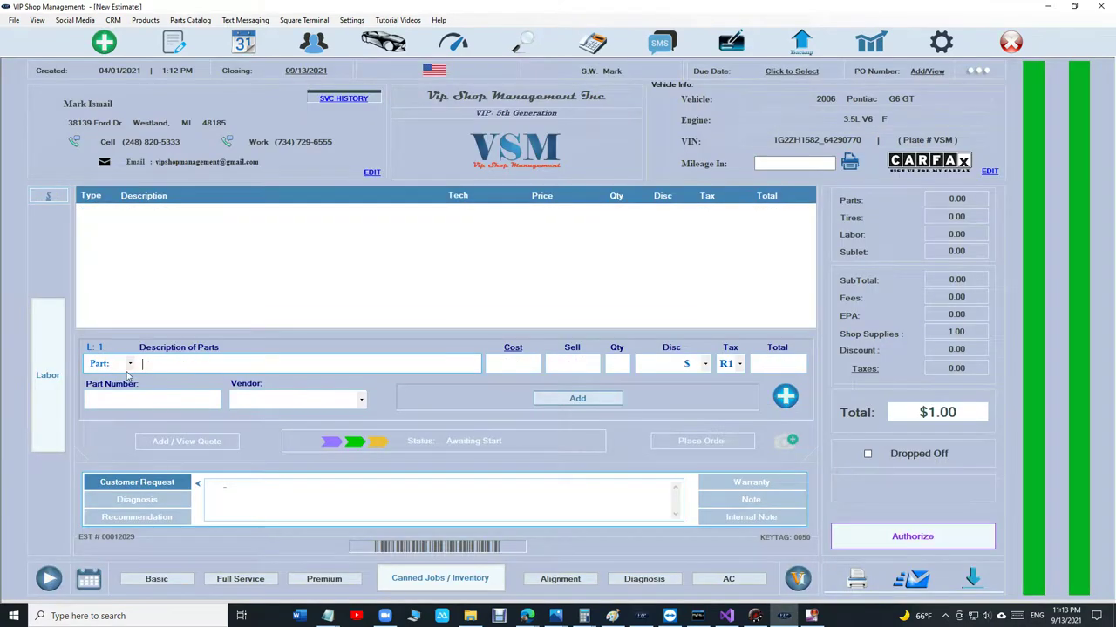
Add a Brake Pads part costing 50.00 and selling for 100.00
type("br")
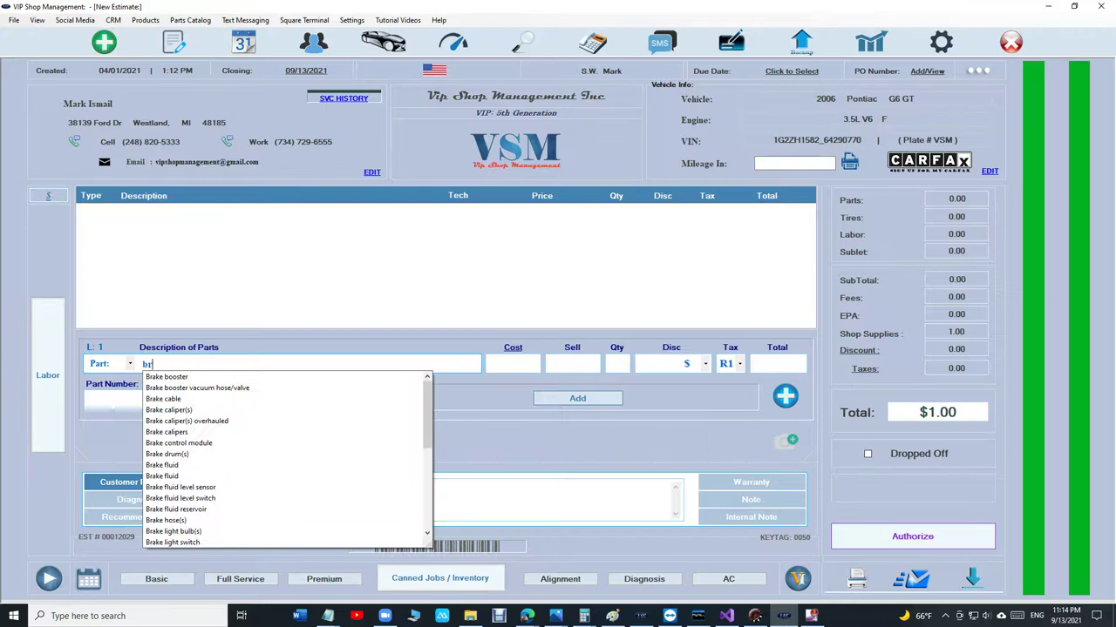
type("ake pads")
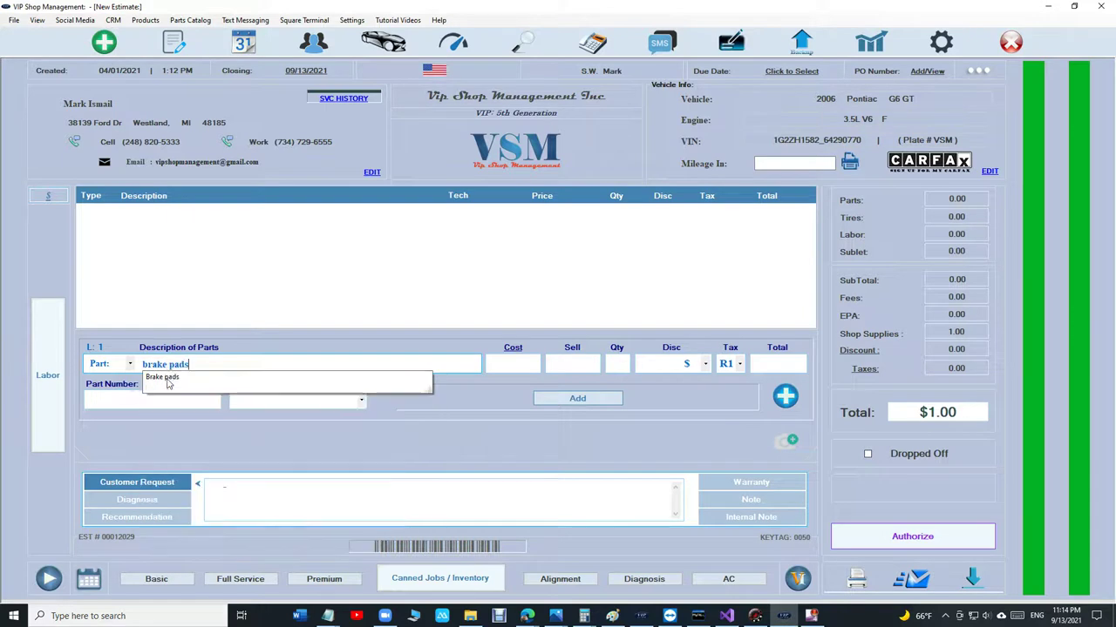
key("Return")
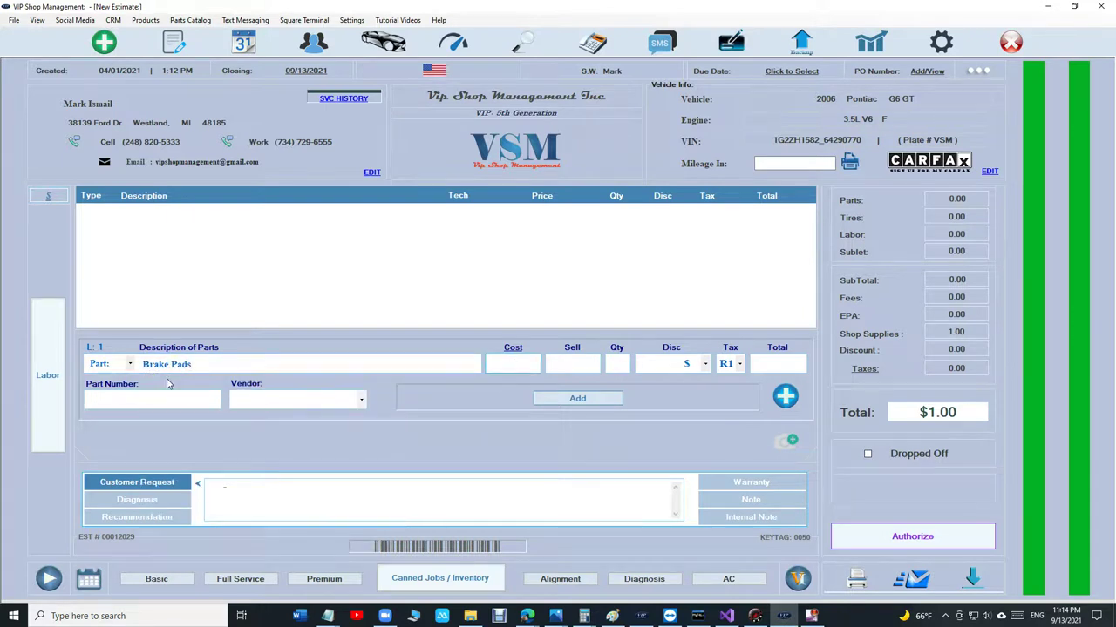
type("50")
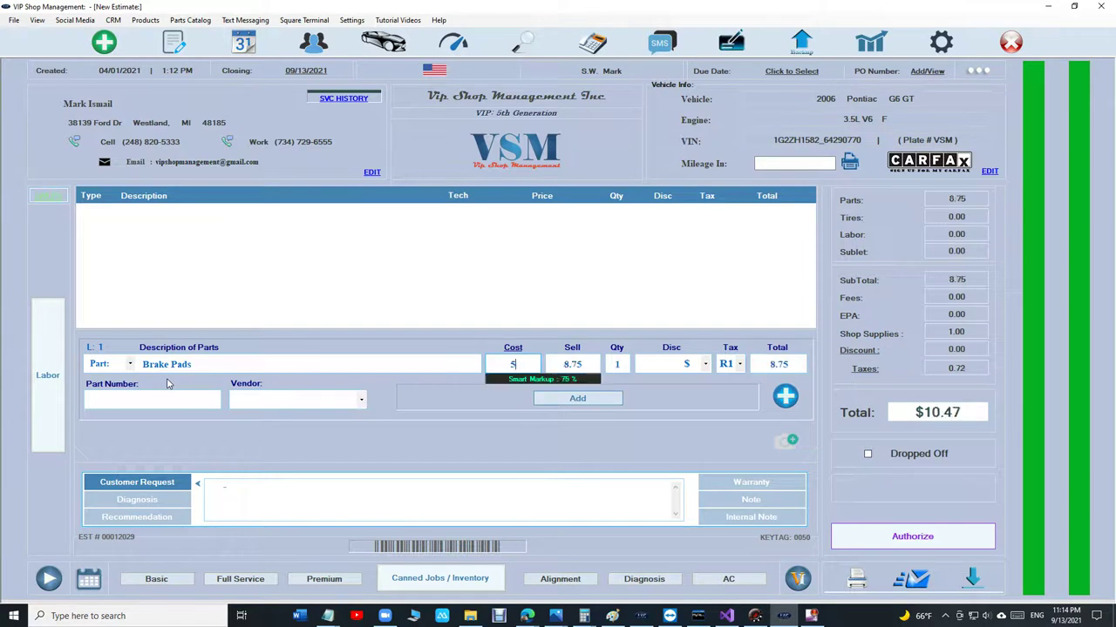
key("Tab")
type("100")
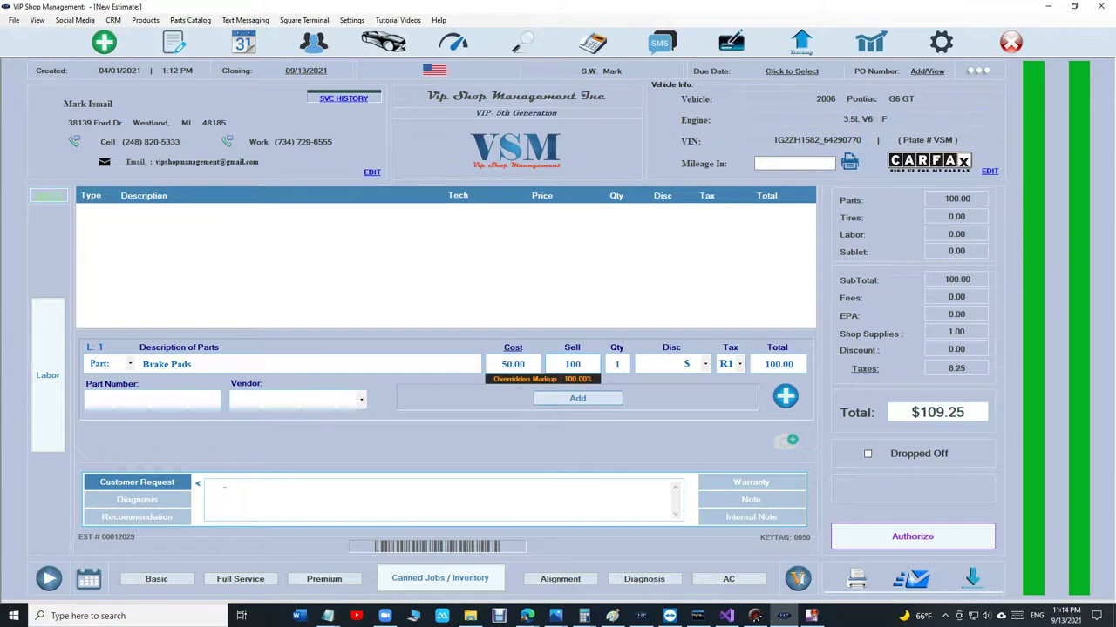
left_click(604, 407)
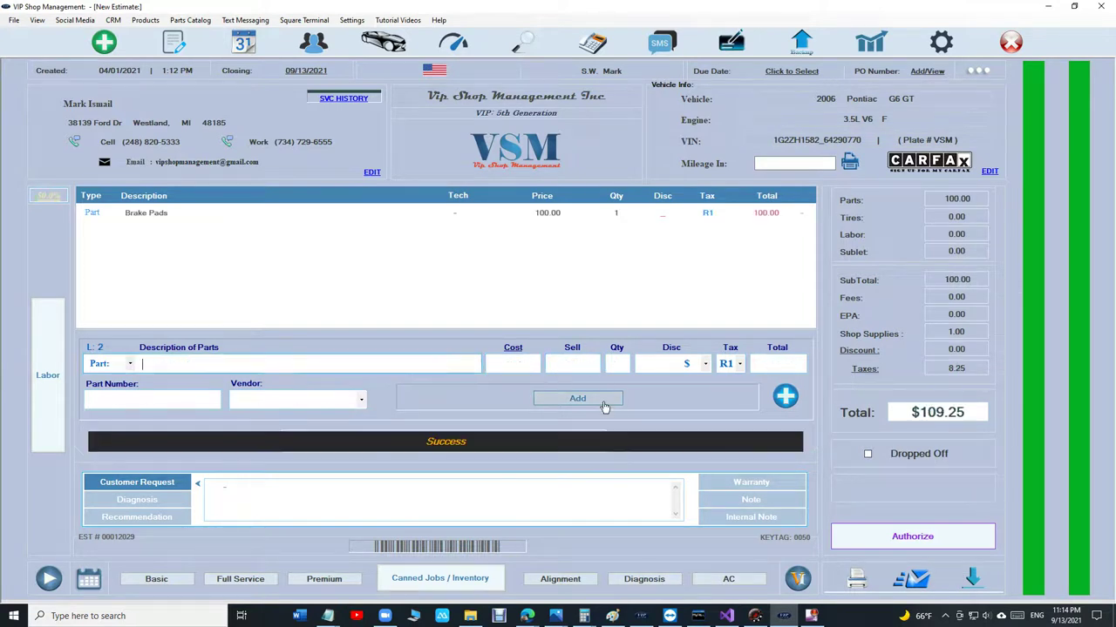
Change the R1 sales tax rate from 8.25 to 6% and save
left_click(941, 42)
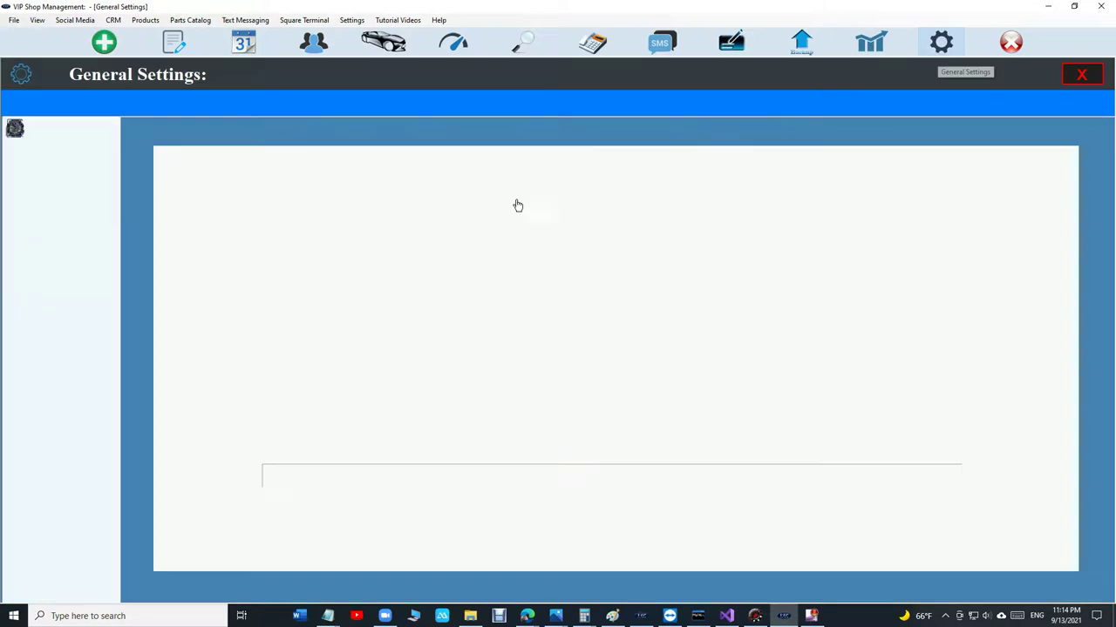
left_click(79, 188)
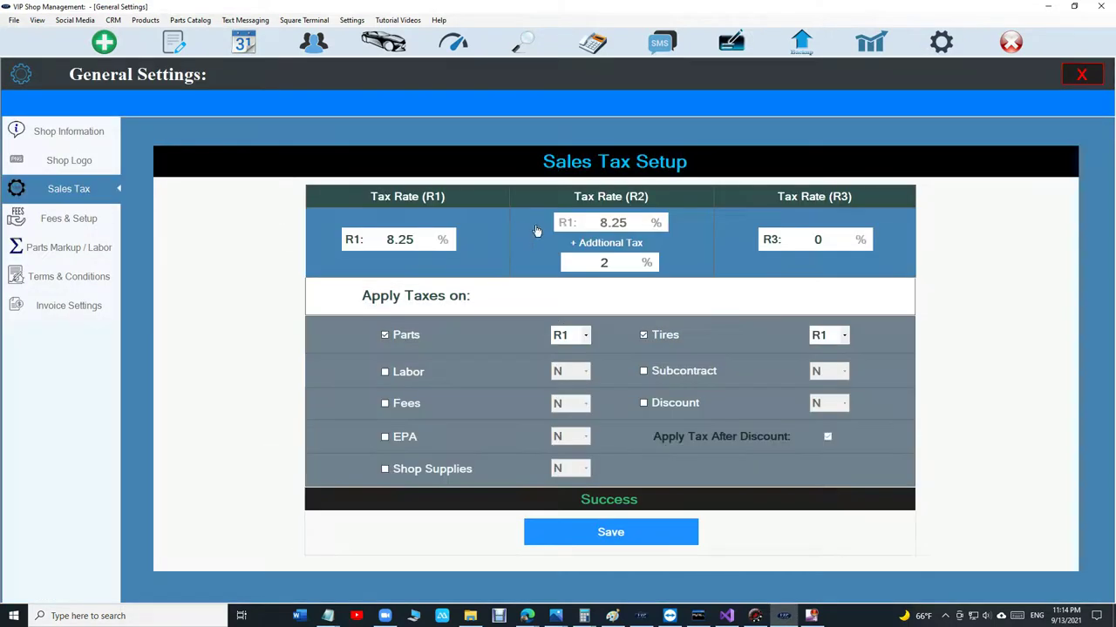
double_click(424, 243)
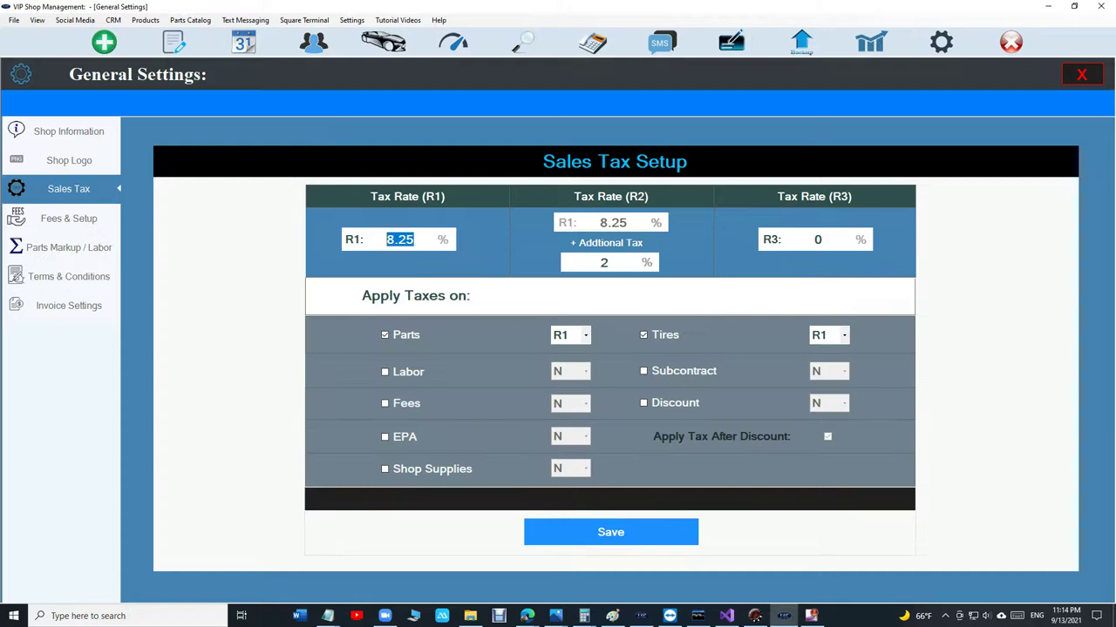
type("6")
left_click(664, 539)
left_click(658, 538)
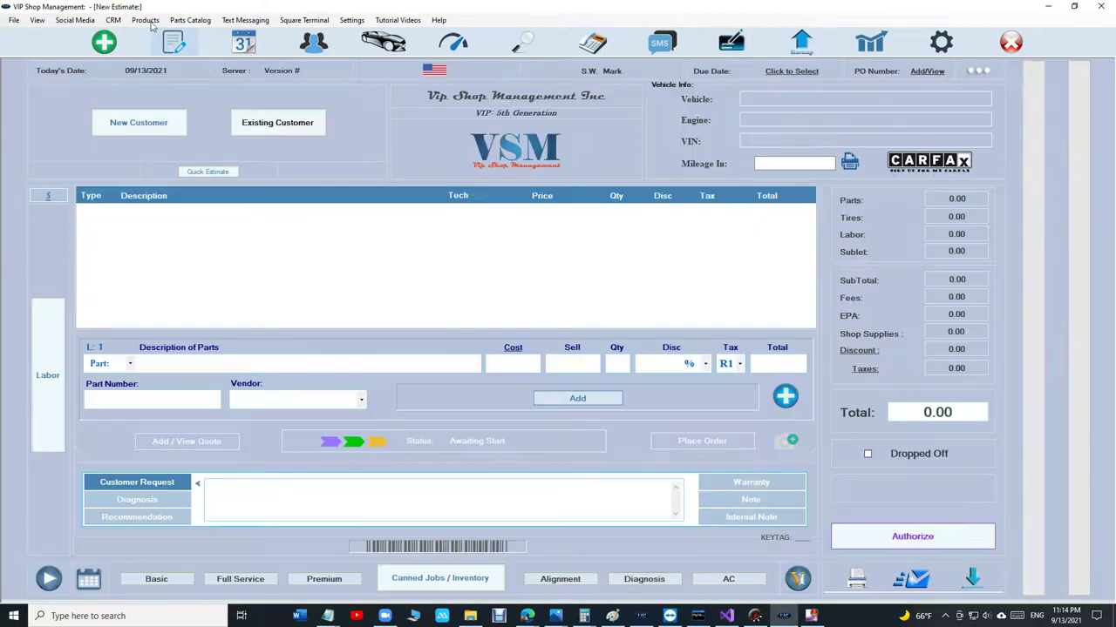
Reopen the Pontiac G6 estimate and override its shop supplies to 0.00
left_click(171, 41)
double_click(208, 178)
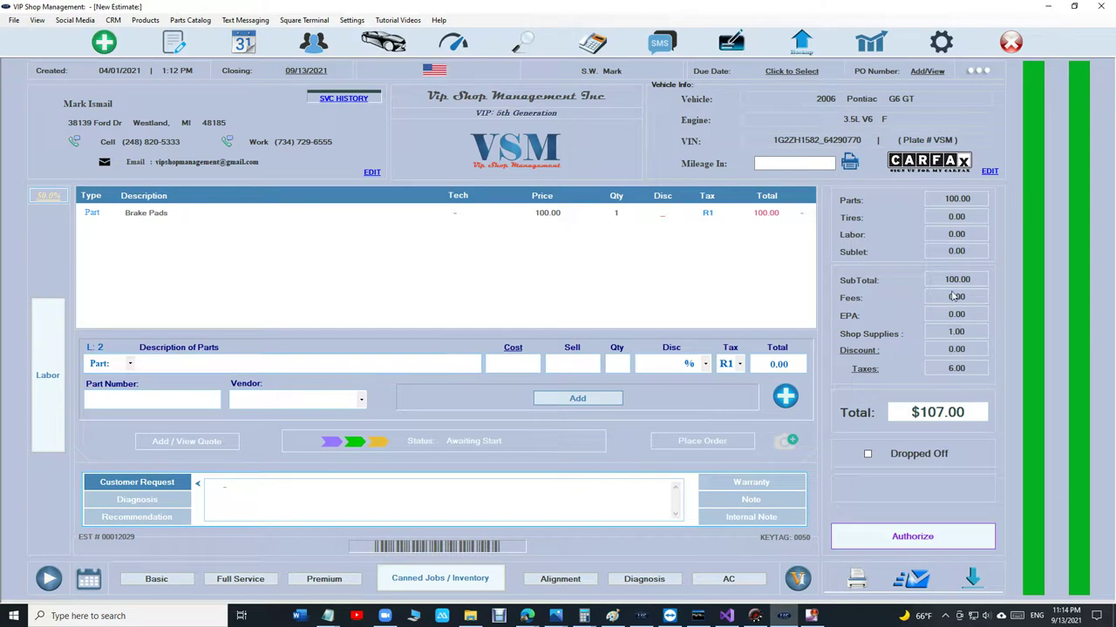
left_click(906, 341)
type("0.0")
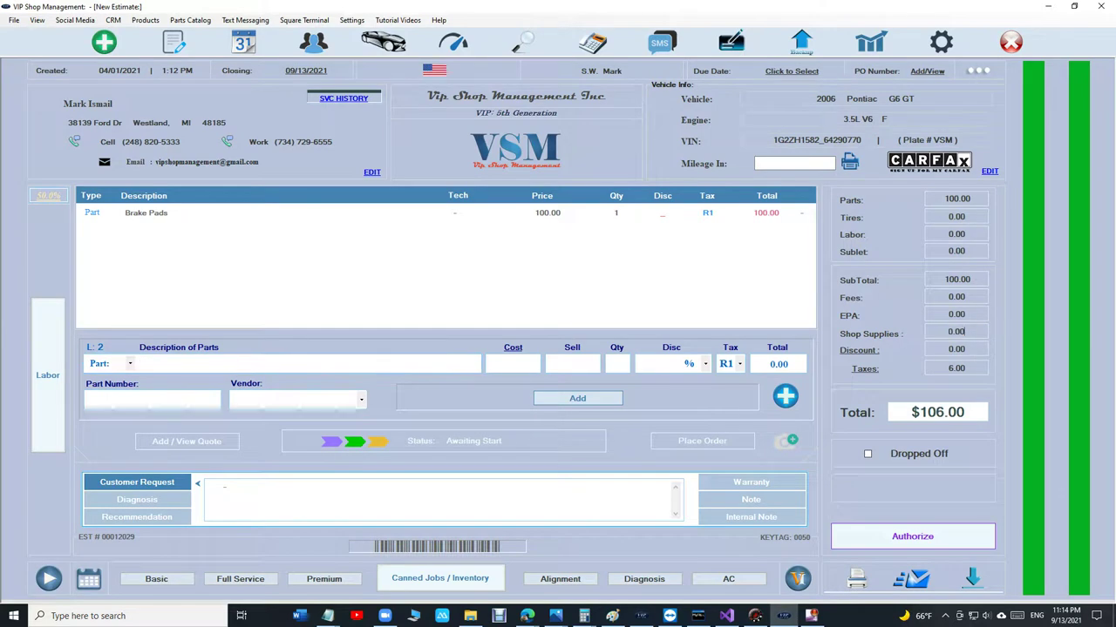
left_click(172, 225)
left_click(177, 225)
left_click(533, 224)
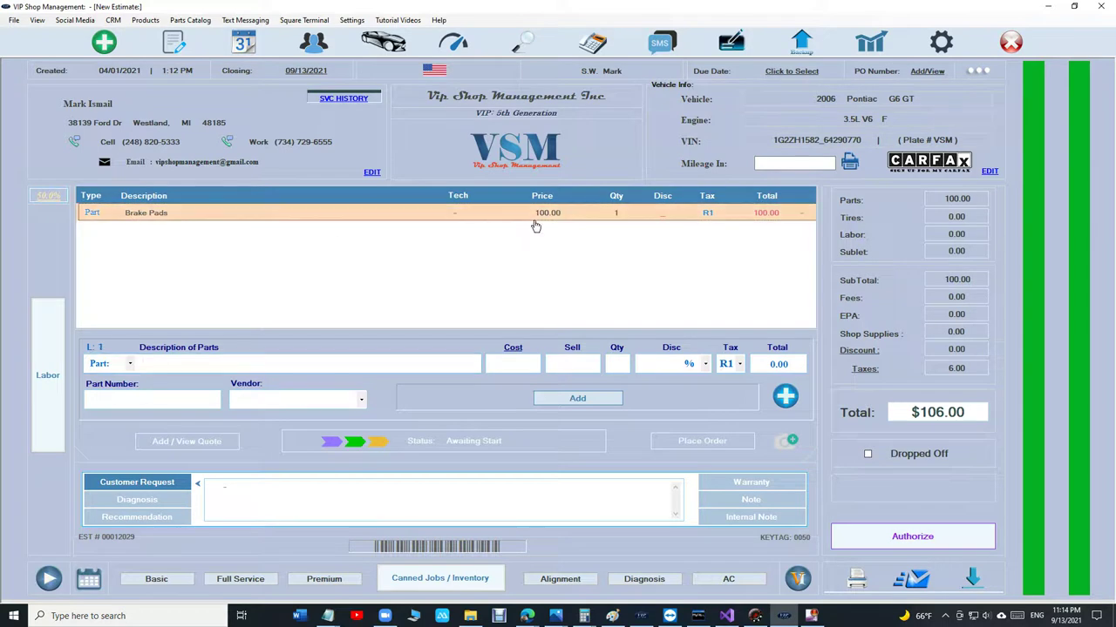
left_click(532, 224)
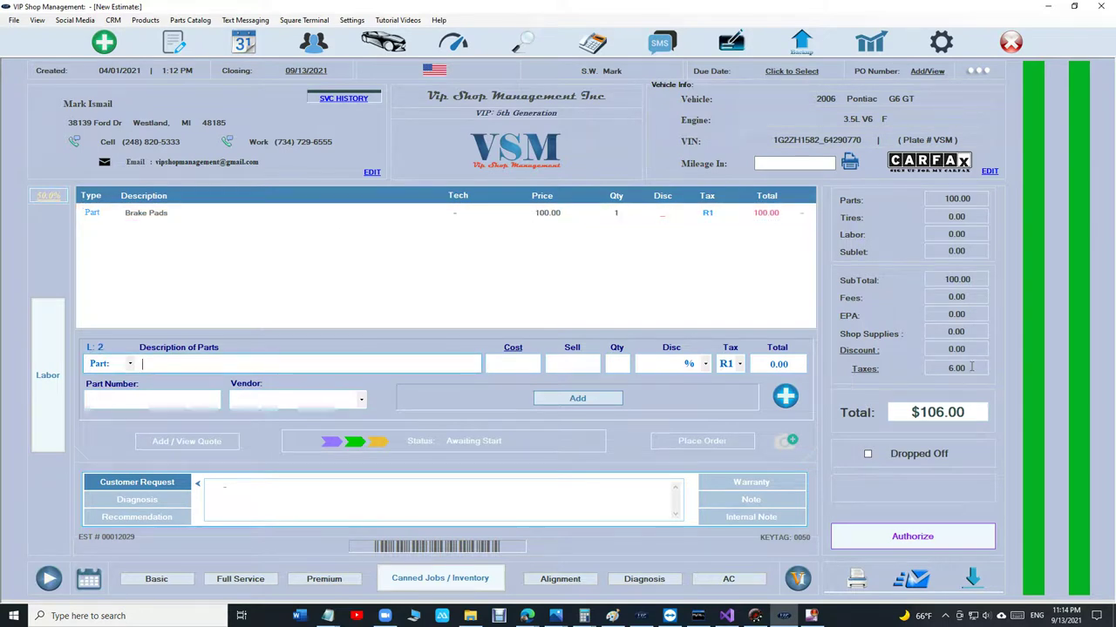
left_click(967, 368)
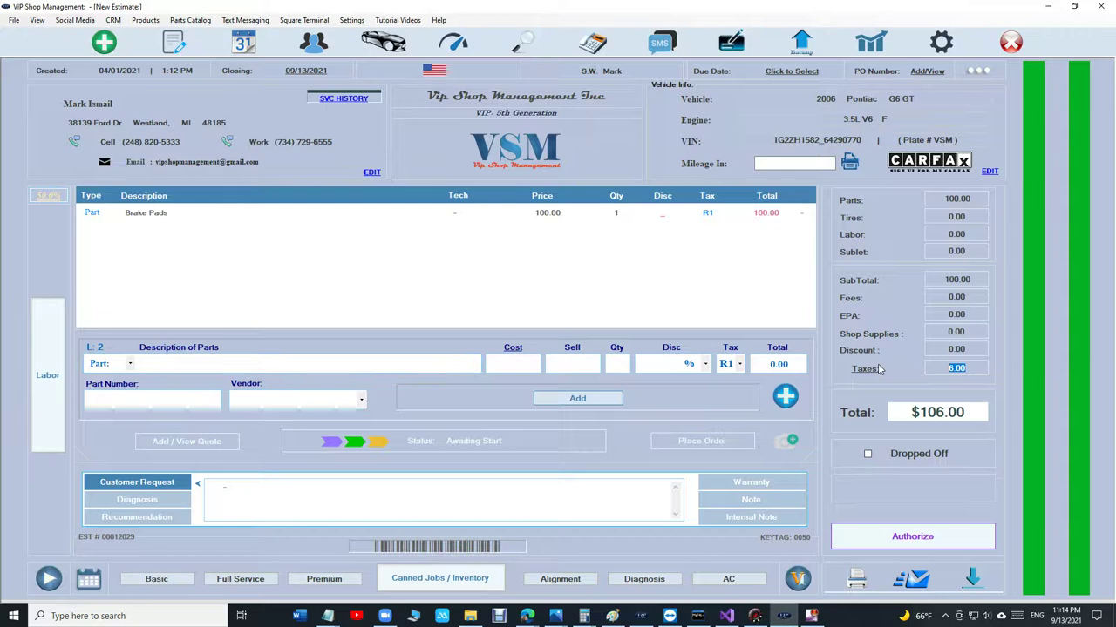
left_click(973, 415)
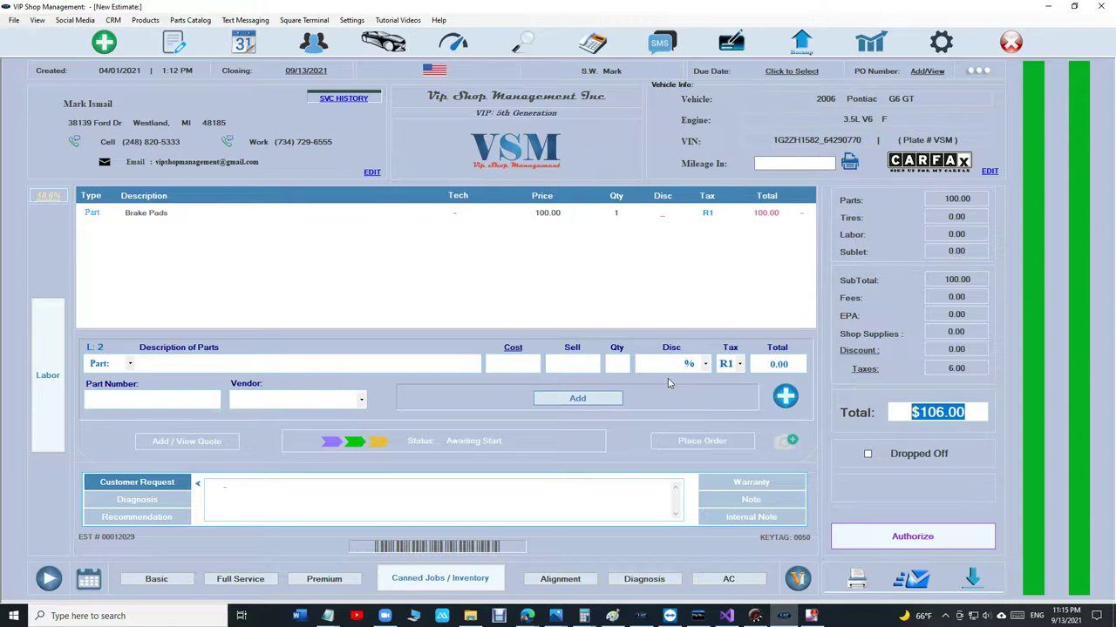
key("Tab")
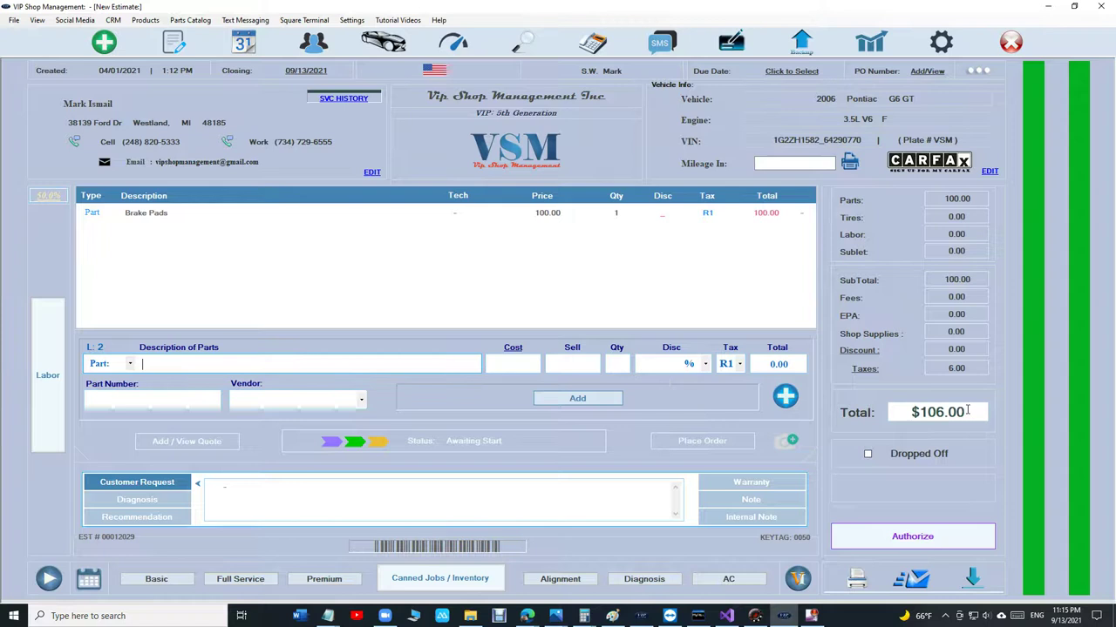
left_click(852, 357)
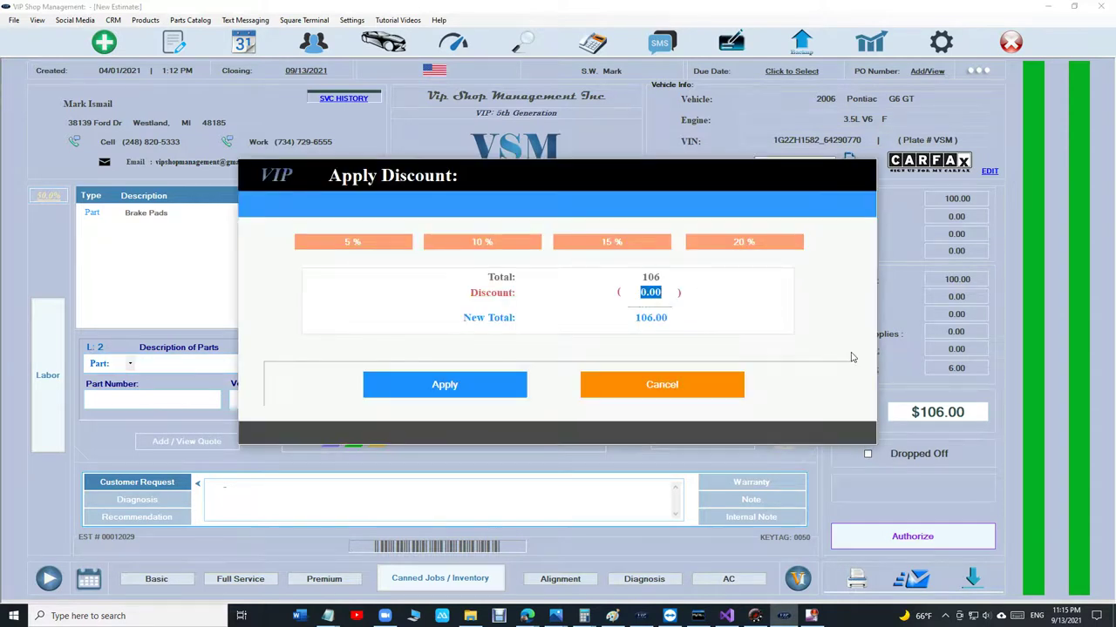
type("6.00")
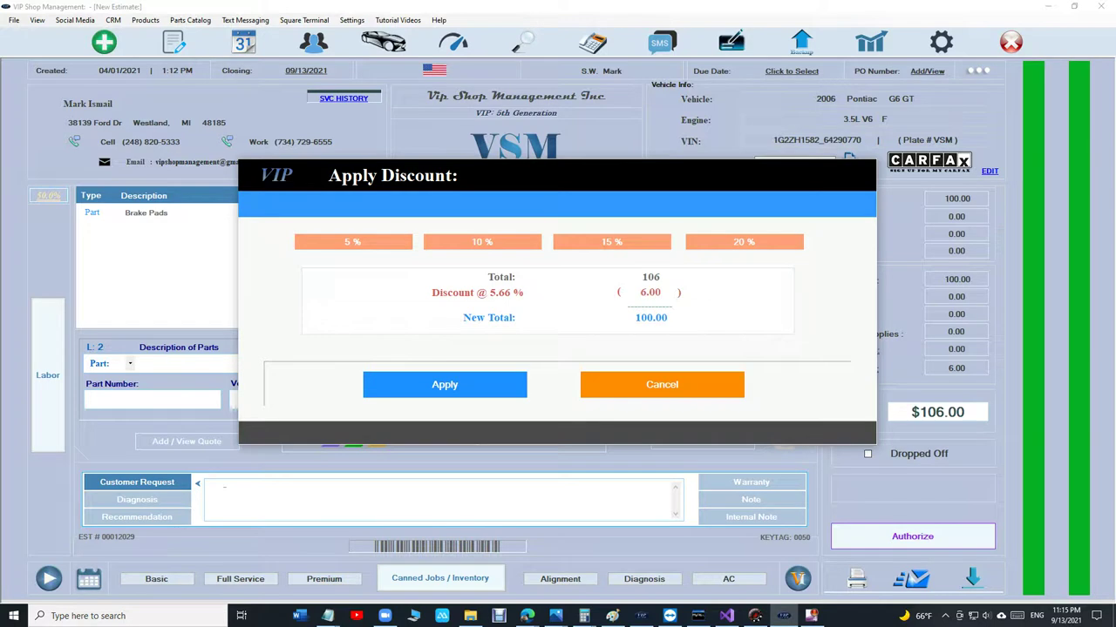
left_click(484, 385)
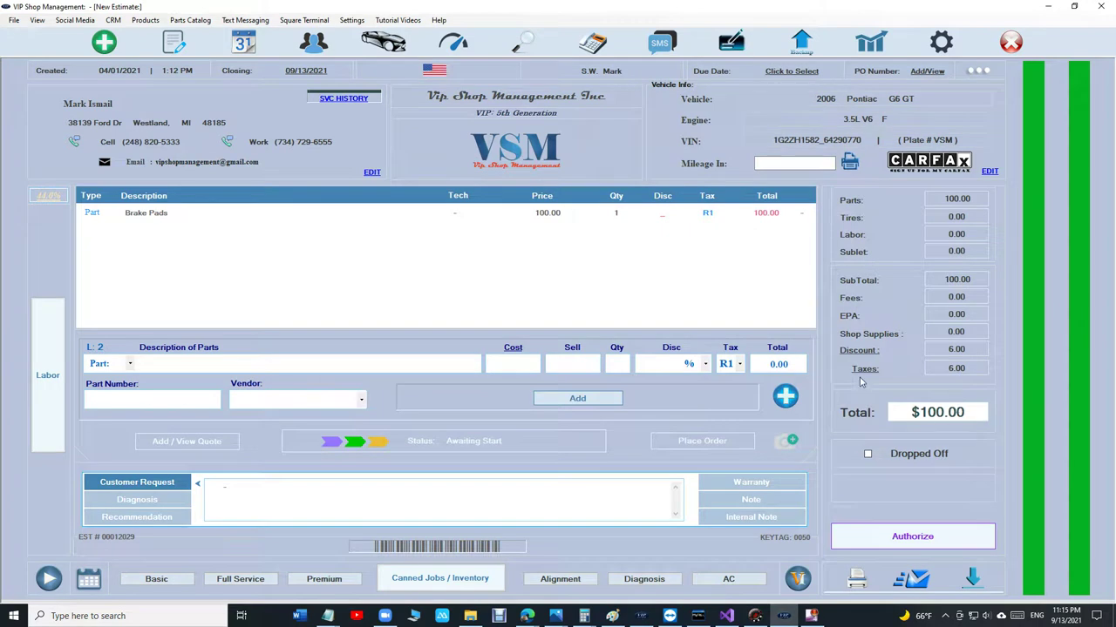
left_click(972, 369)
key("Return")
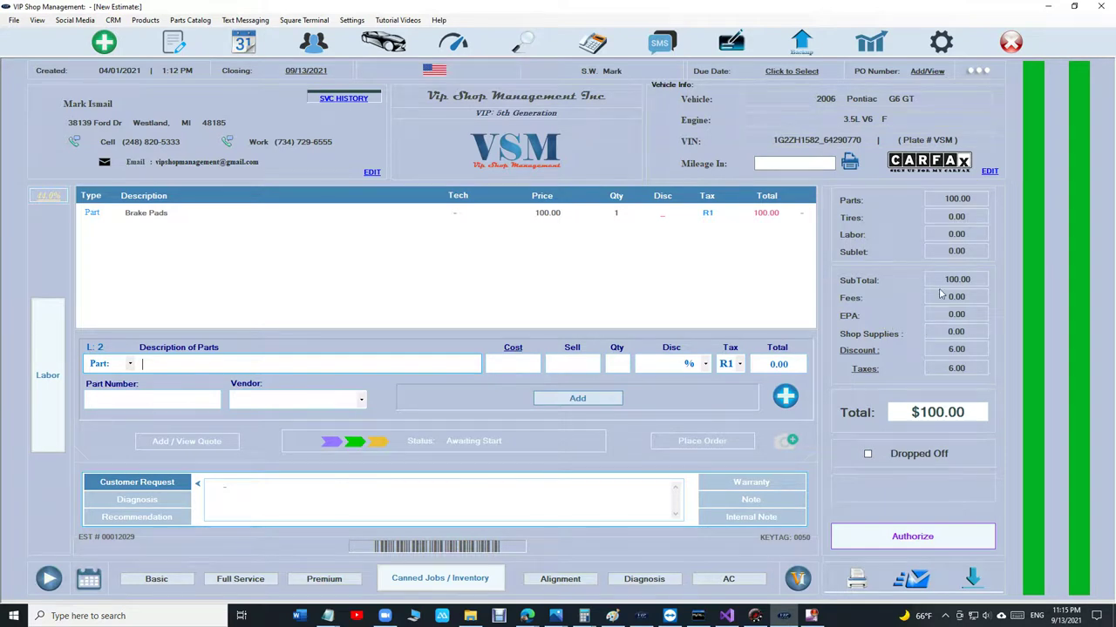
left_click(969, 278)
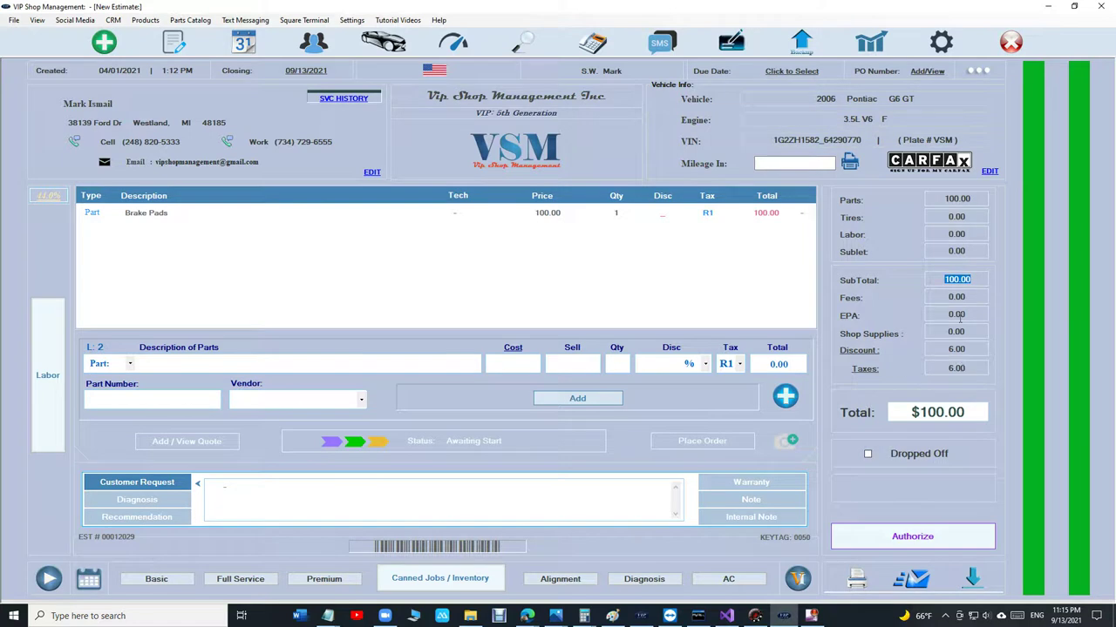
left_click(957, 369)
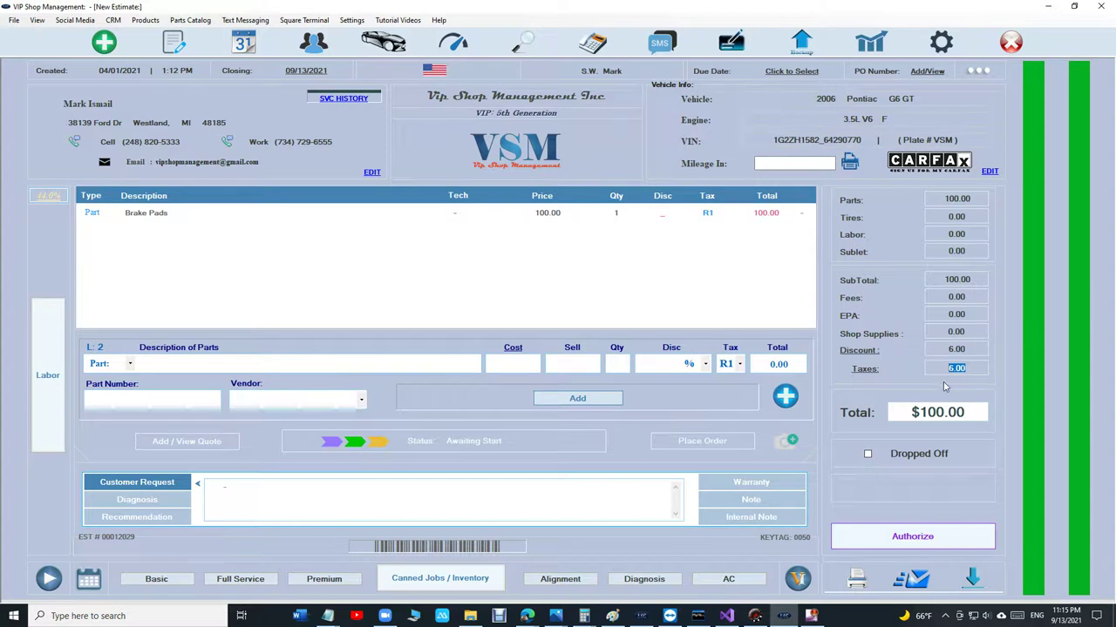
Make Labor, Fees, EPA, Shop Supplies, Subcontract and Discount taxable at R1, then save
left_click(939, 49)
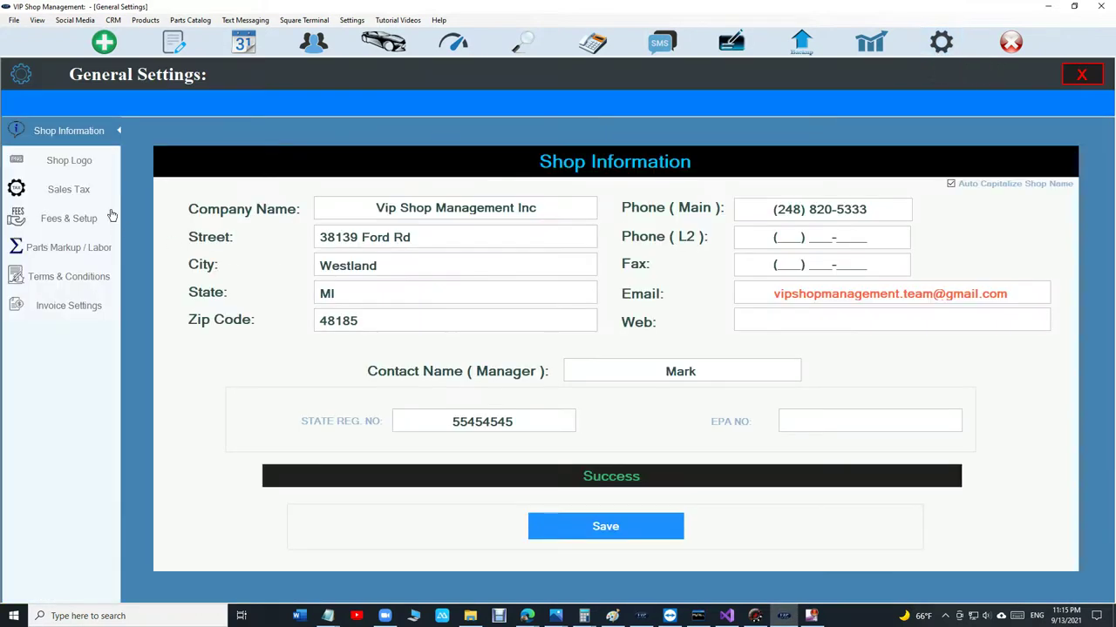
left_click(83, 193)
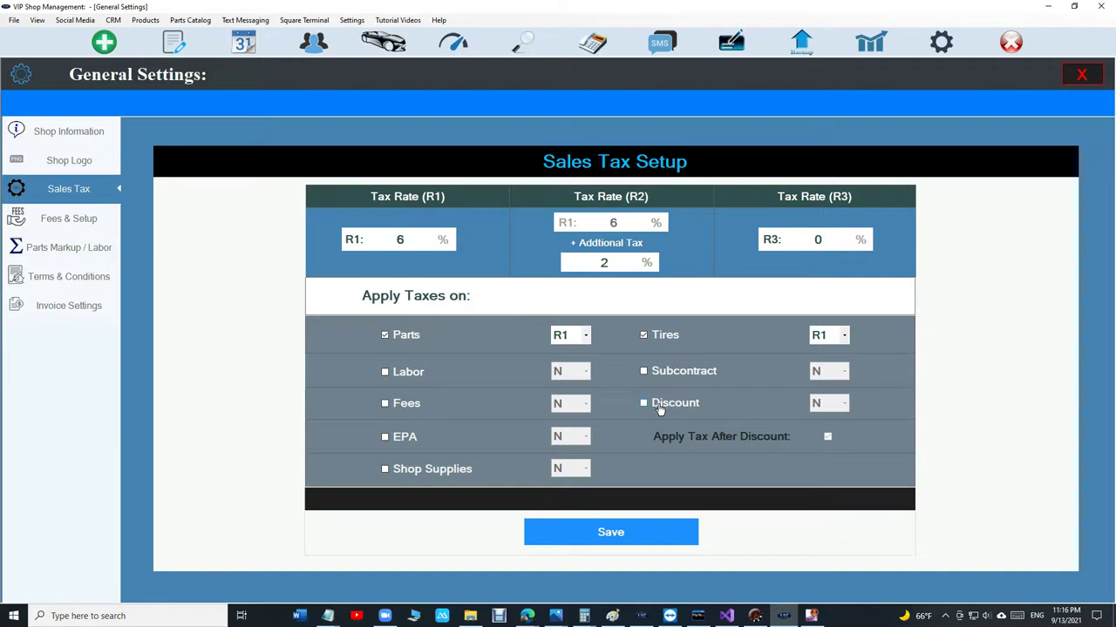
left_click(410, 375)
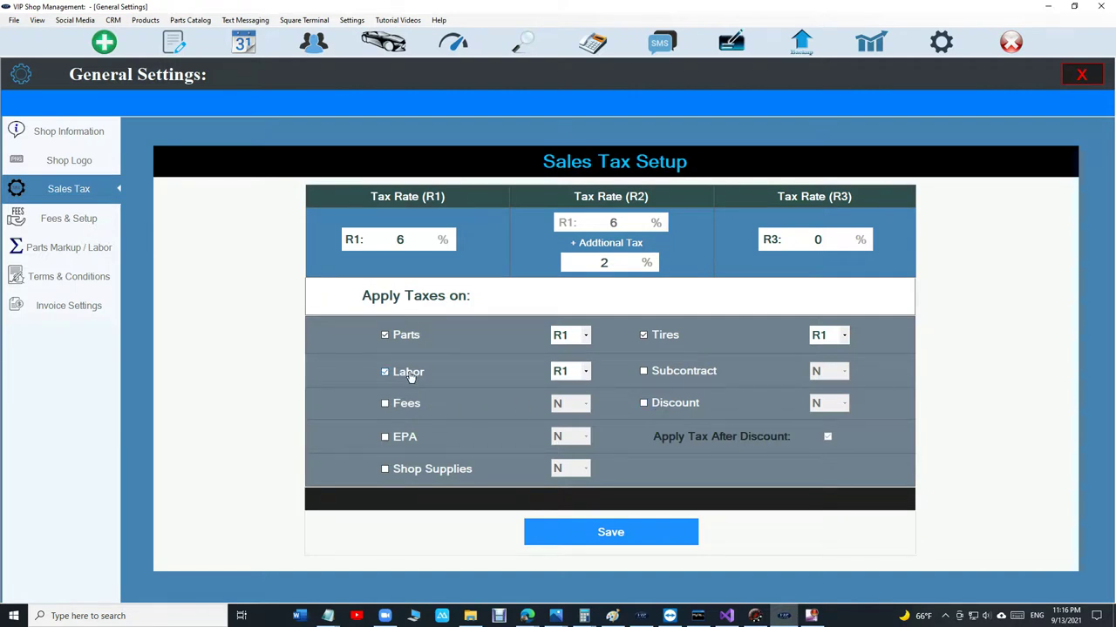
left_click(401, 405)
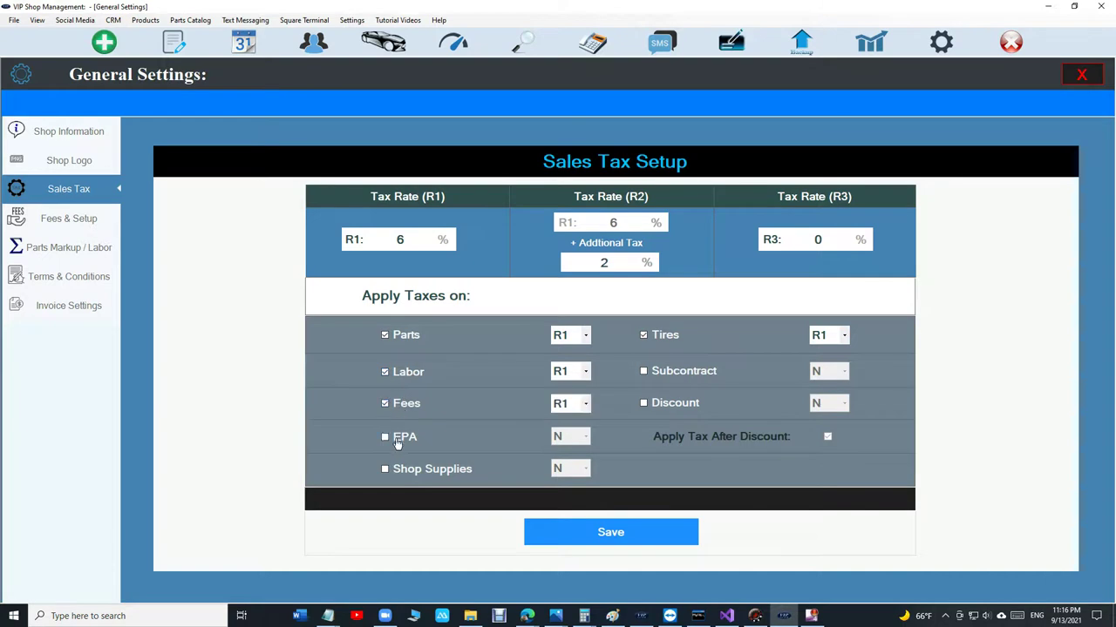
left_click(401, 438)
left_click(413, 471)
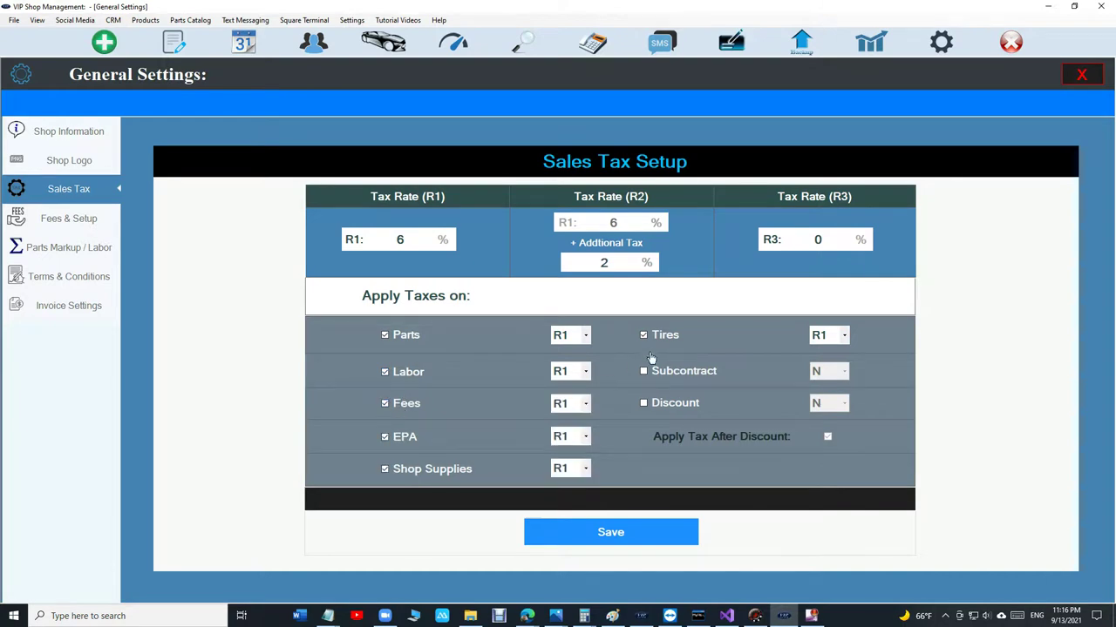
left_click(654, 373)
left_click(660, 413)
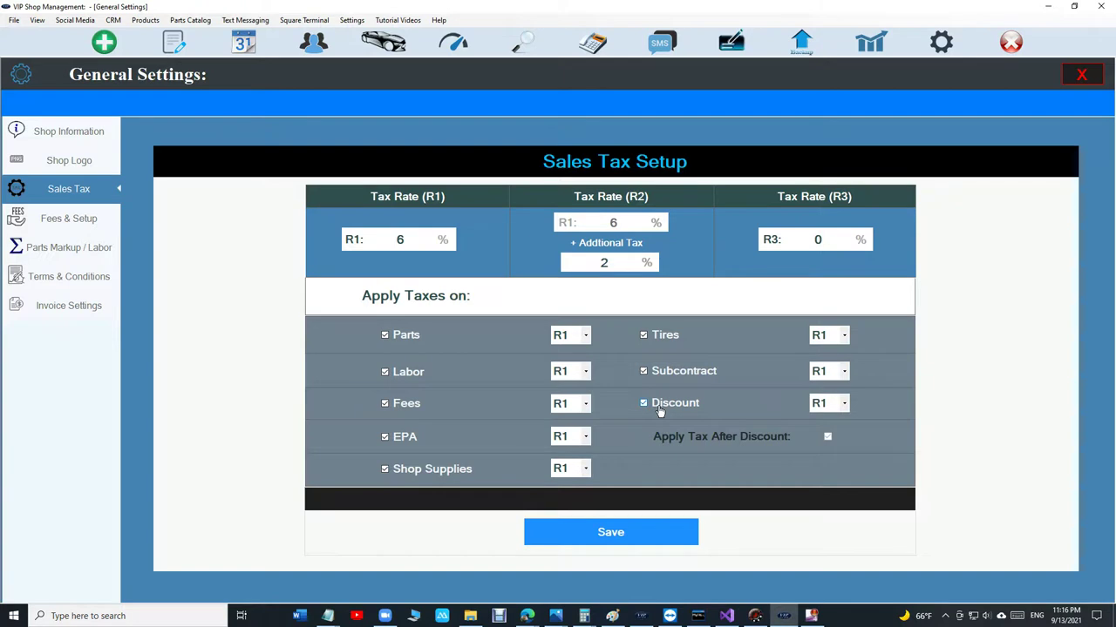
left_click(606, 533)
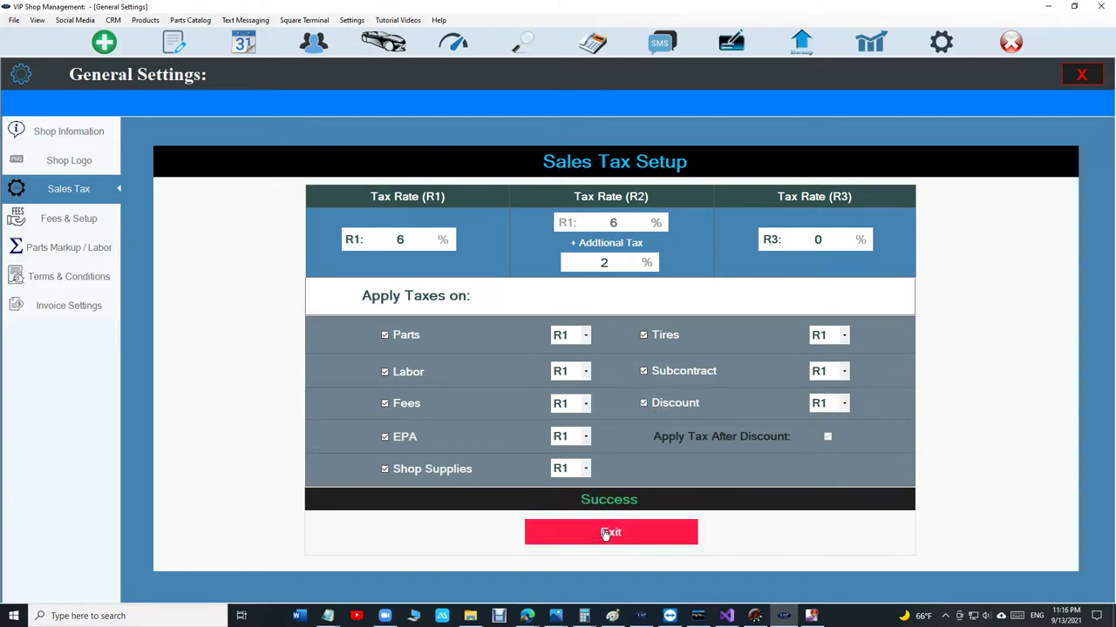
left_click(607, 533)
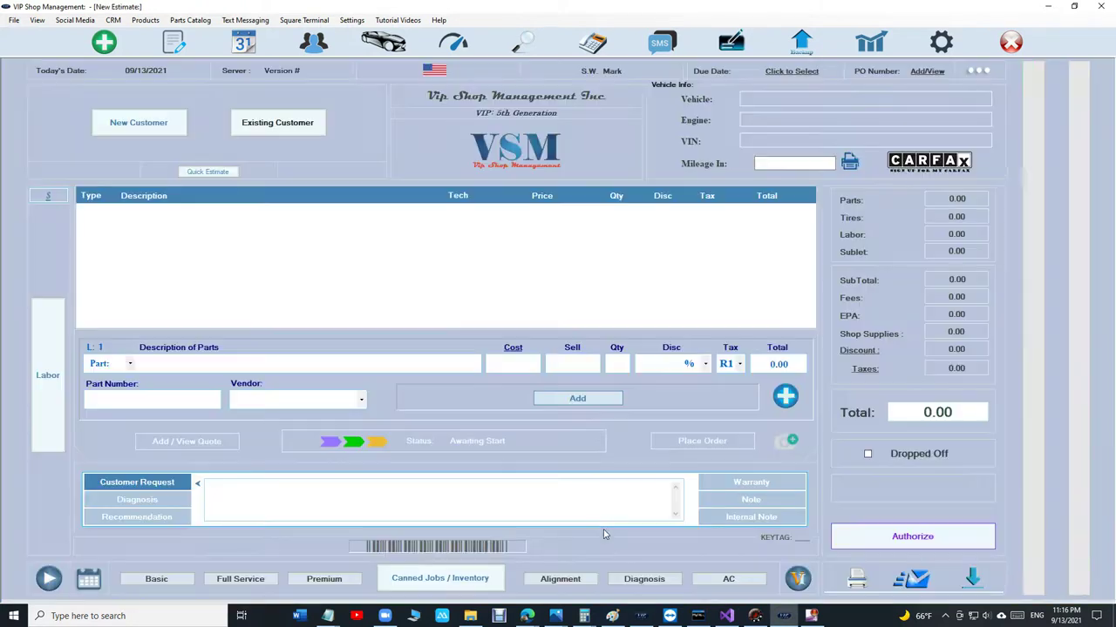
Reopen the brake pads estimate and apply a zero discount, returning the total to $106.00
left_click(173, 42)
double_click(265, 190)
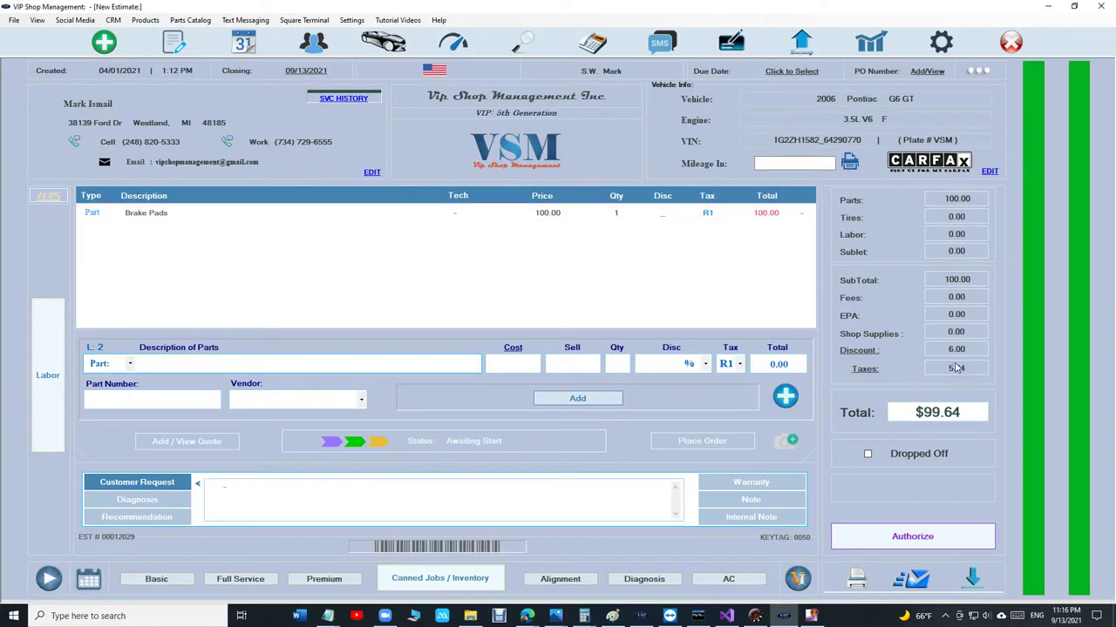
left_click(486, 391)
left_click(946, 369)
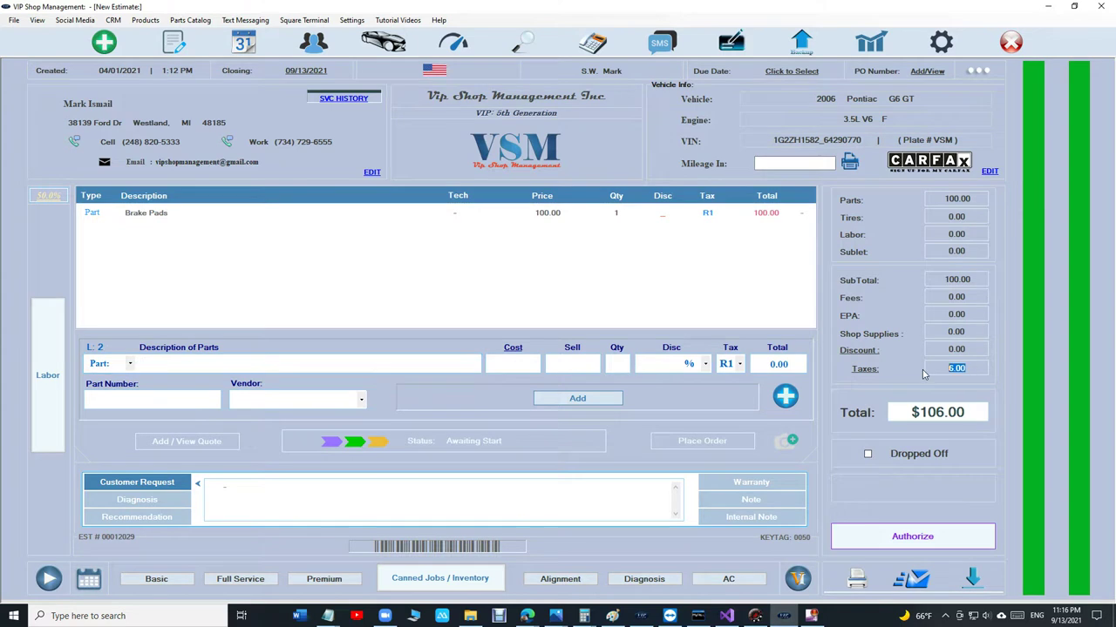
Re-save the sales tax setup unchanged at 6% R1
left_click(941, 42)
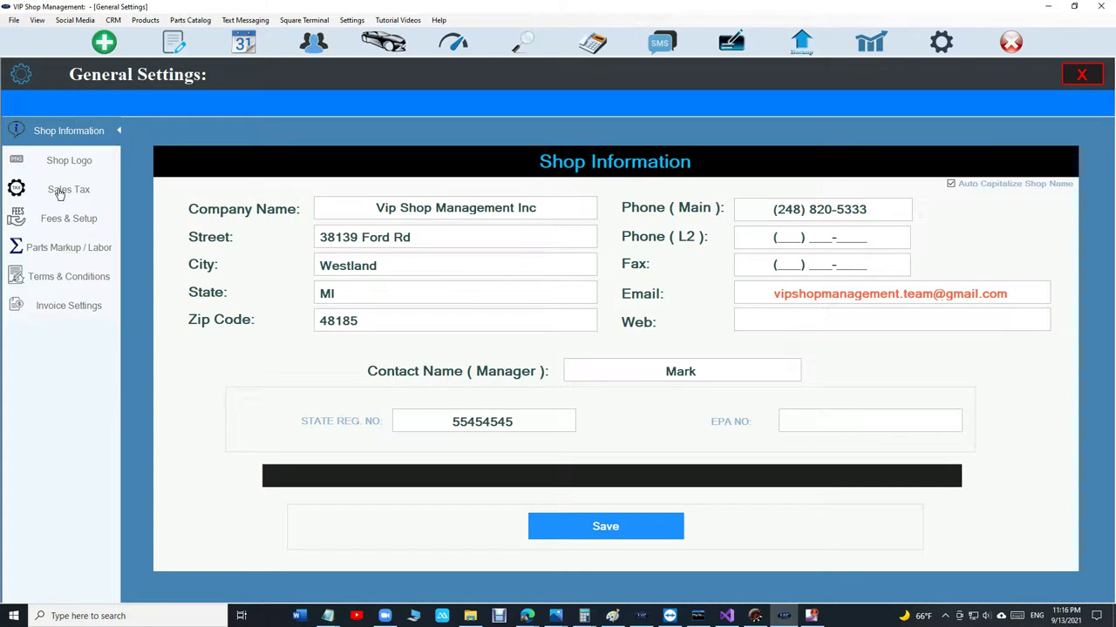
left_click(60, 190)
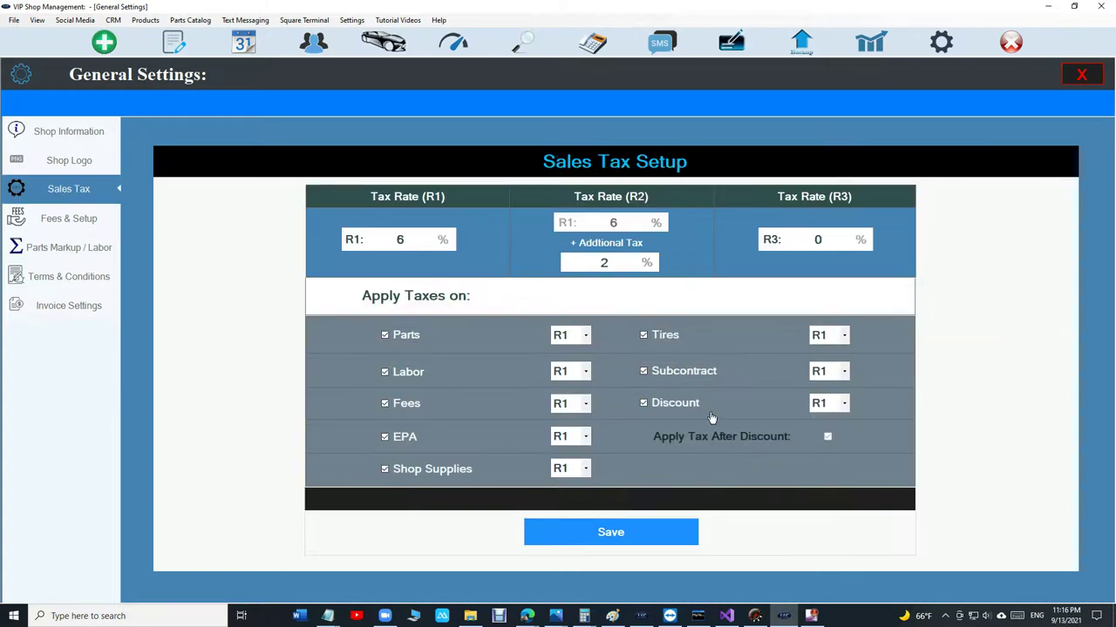
left_click(643, 540)
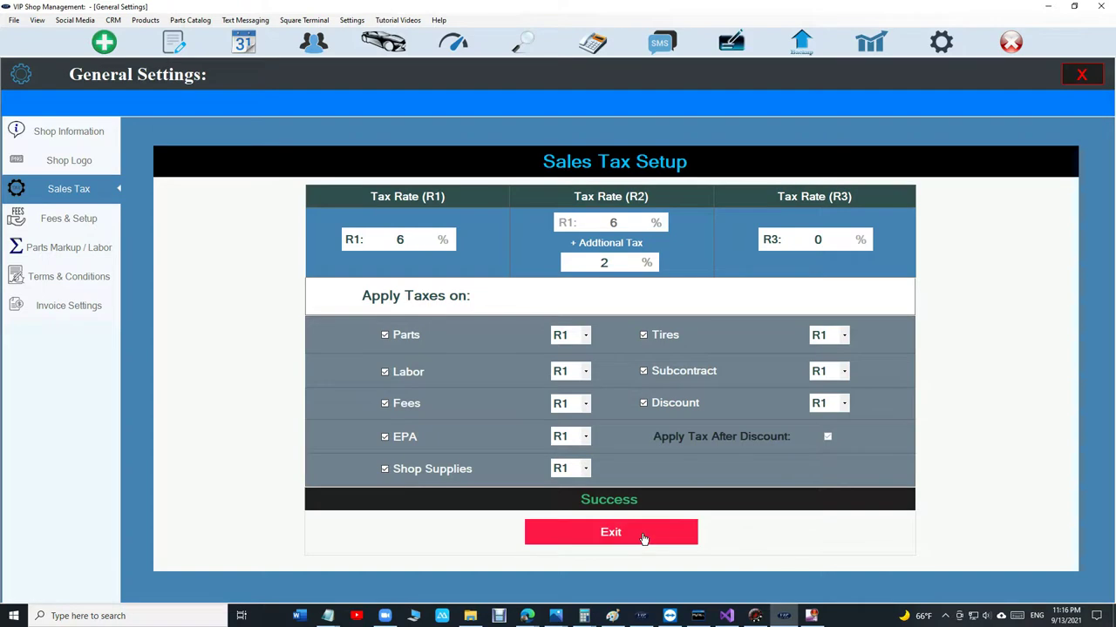
left_click(644, 539)
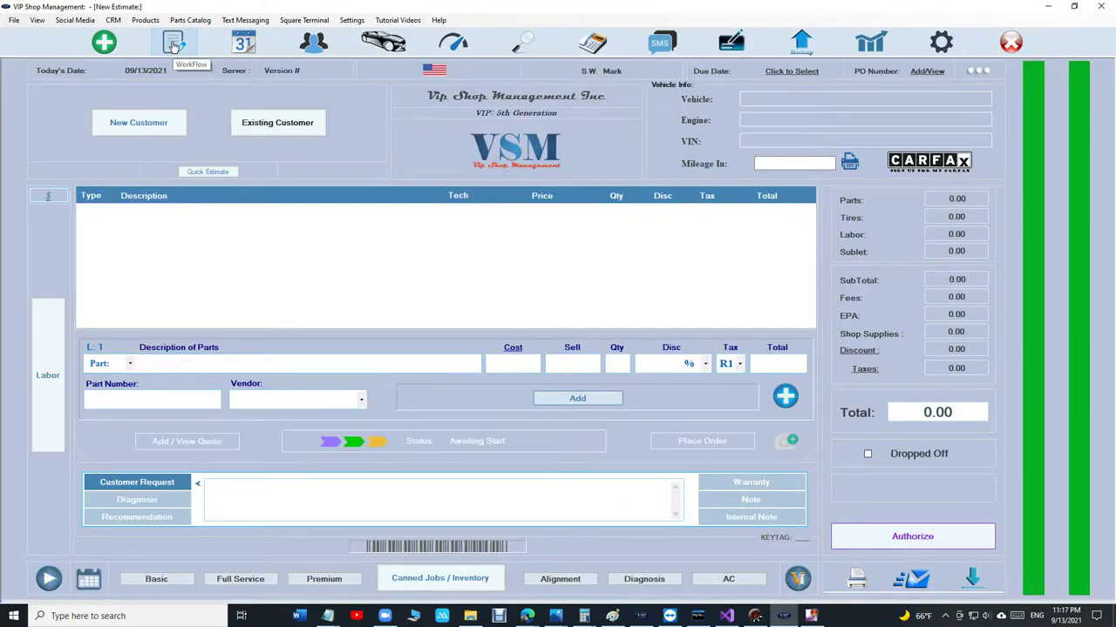
Apply a $6.00 discount to the brake pads estimate, giving taxes 5.64 and total $99.64
left_click(173, 45)
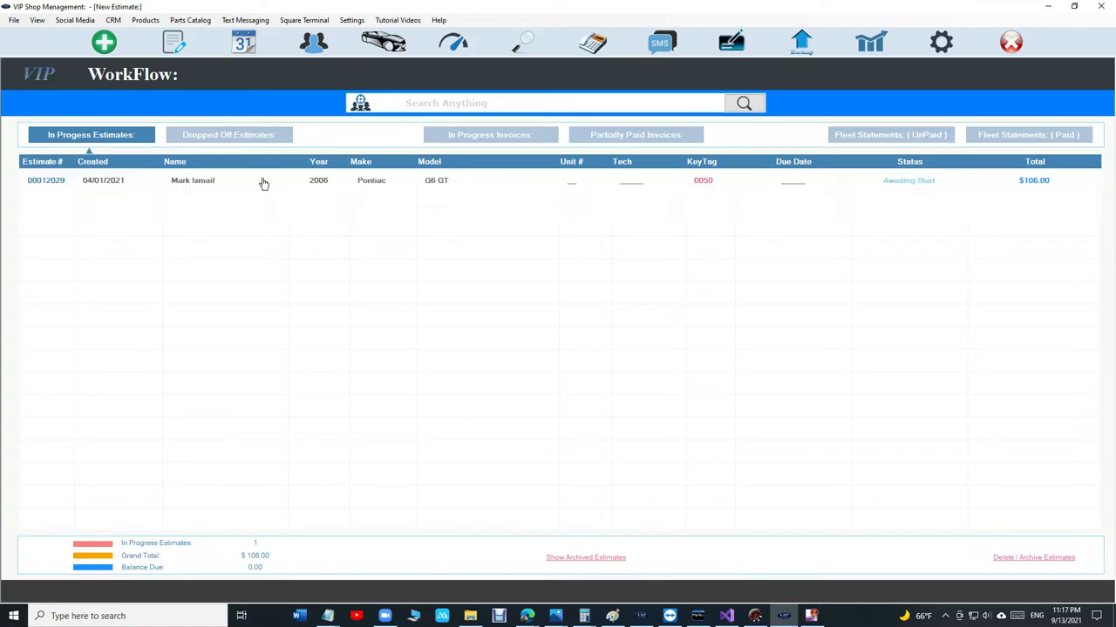
double_click(264, 184)
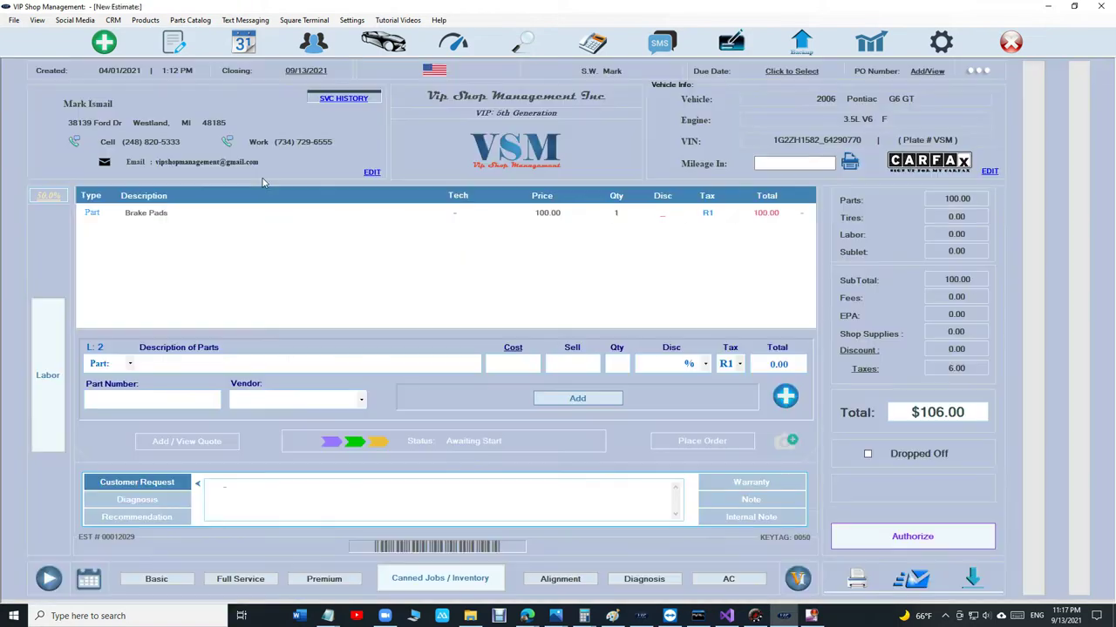
left_click(861, 353)
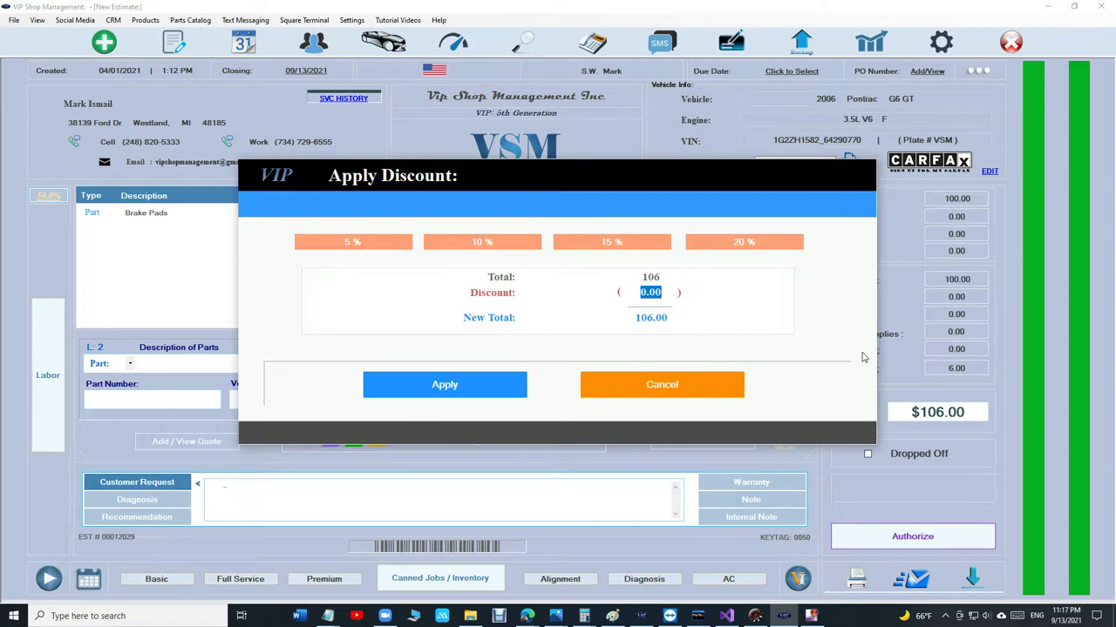
type("6.00")
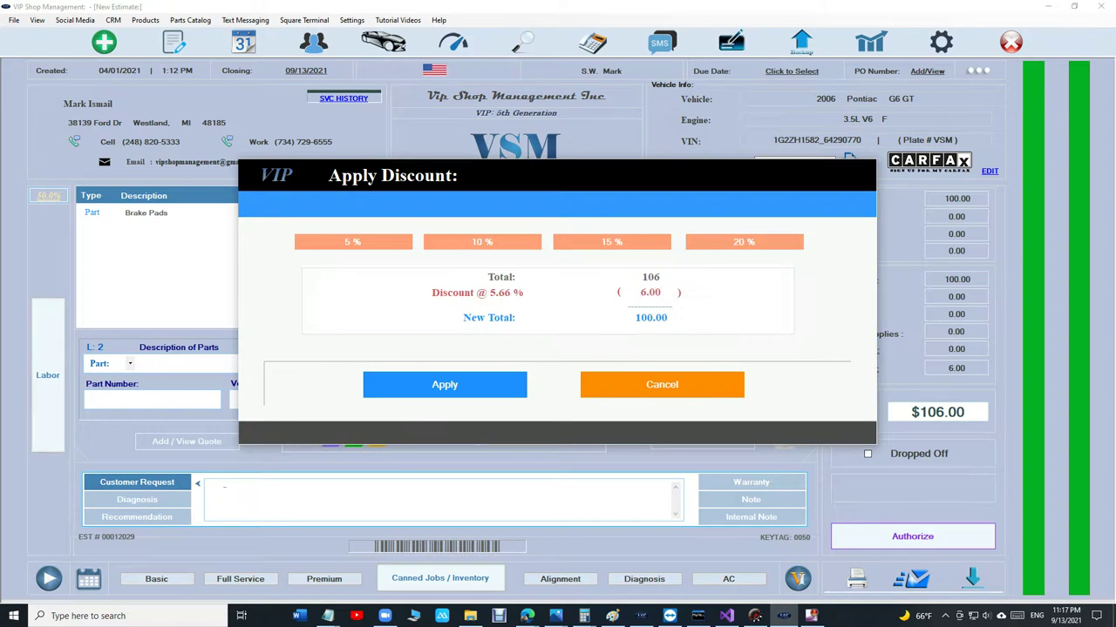
left_click(512, 388)
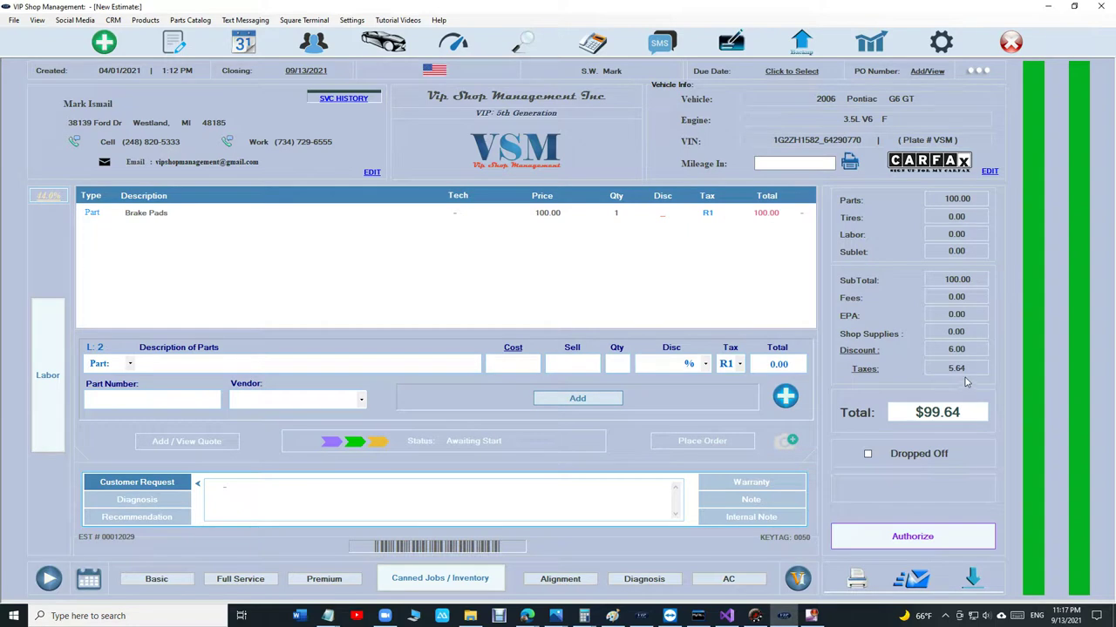
left_click(942, 368)
Check the estimate total and review its sales tax breakdown
left_click(972, 412)
left_click(867, 372)
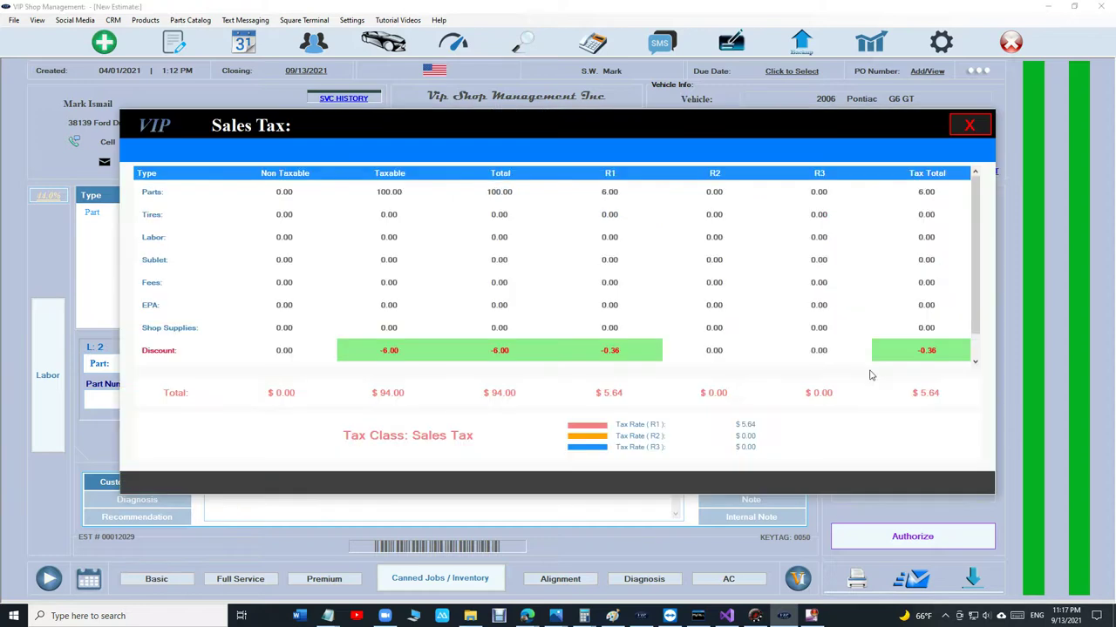
left_click(964, 129)
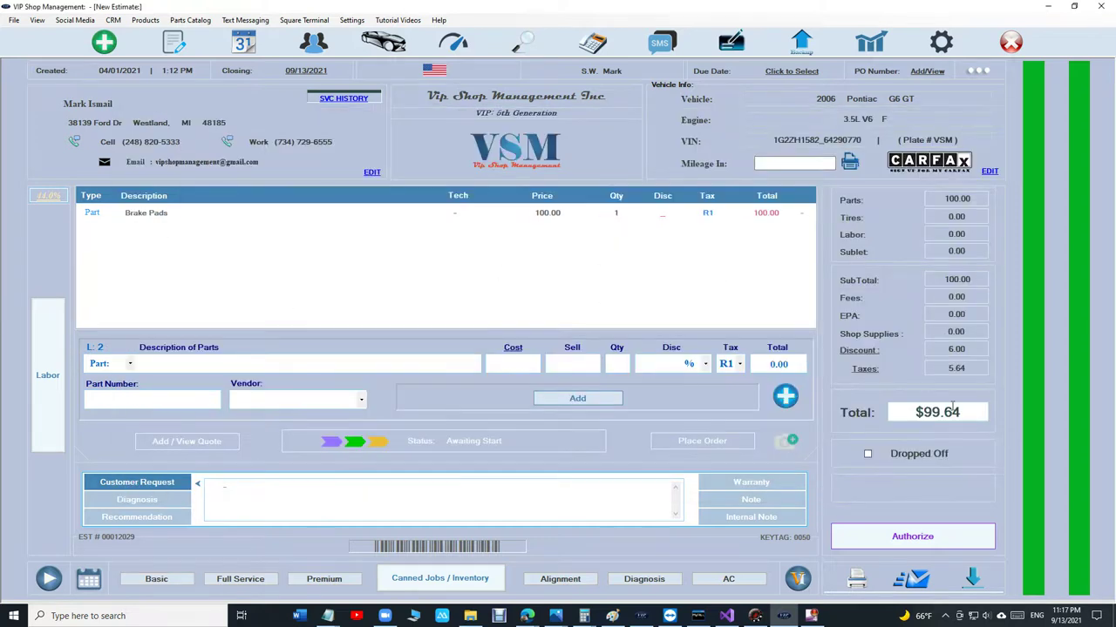
left_click(863, 371)
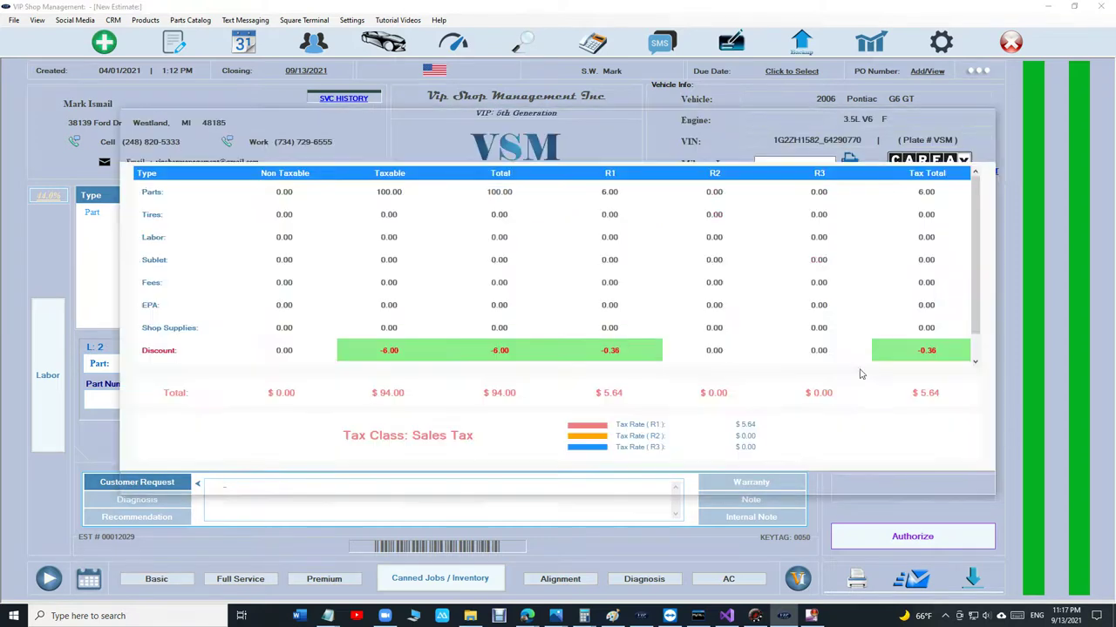
left_click(969, 126)
Apply a $6.00 whole-estimate discount, lowering the brake pads estimate total to $99.64
left_click(868, 353)
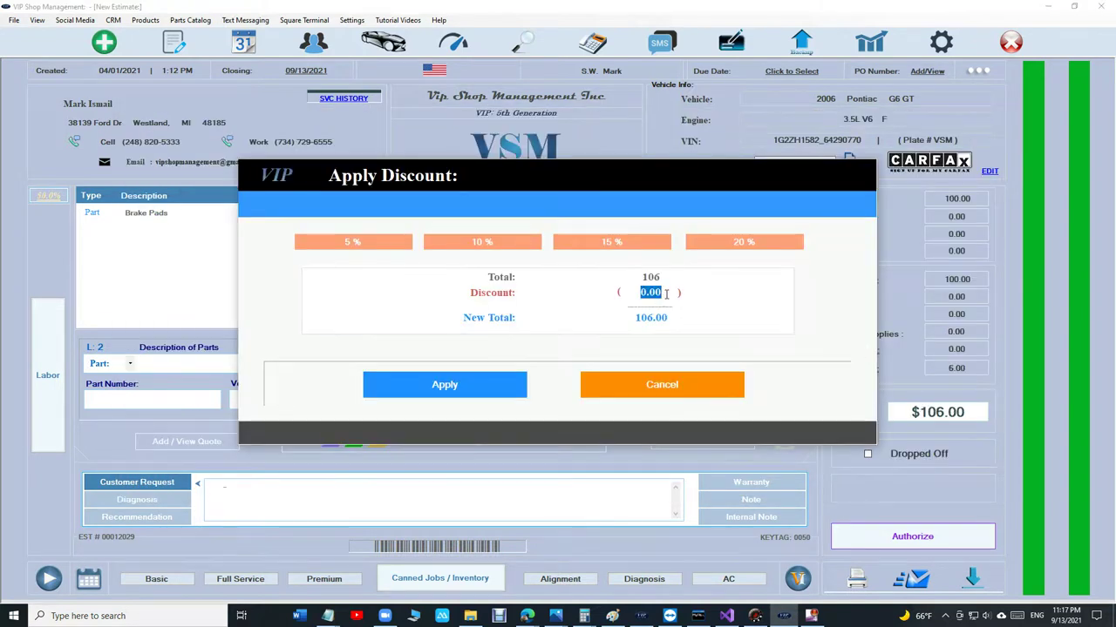
left_click(672, 386)
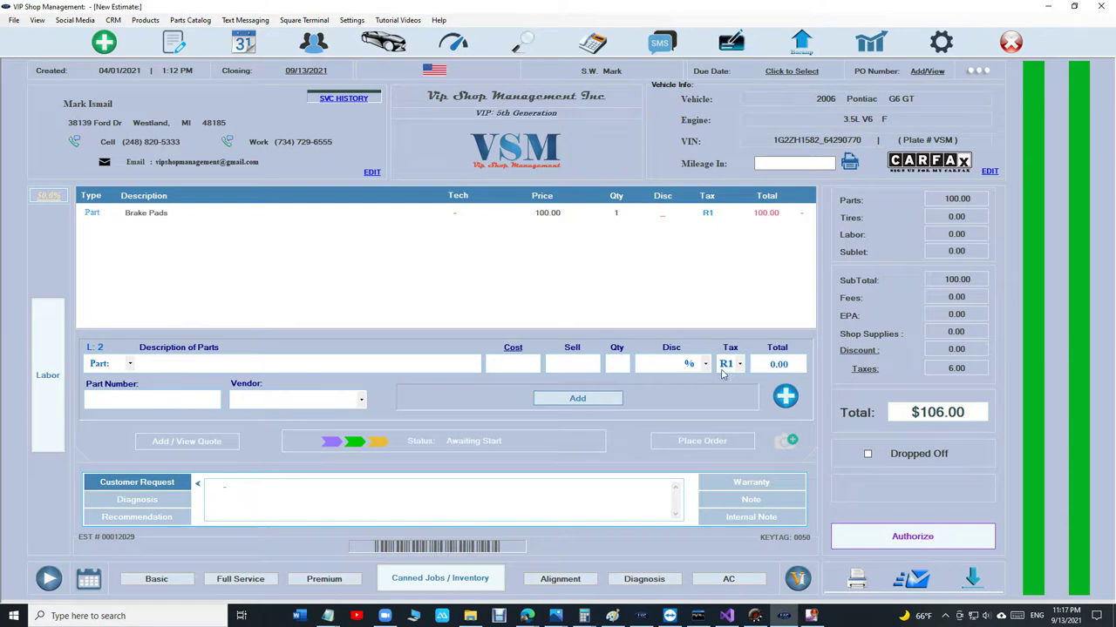
left_click(859, 350)
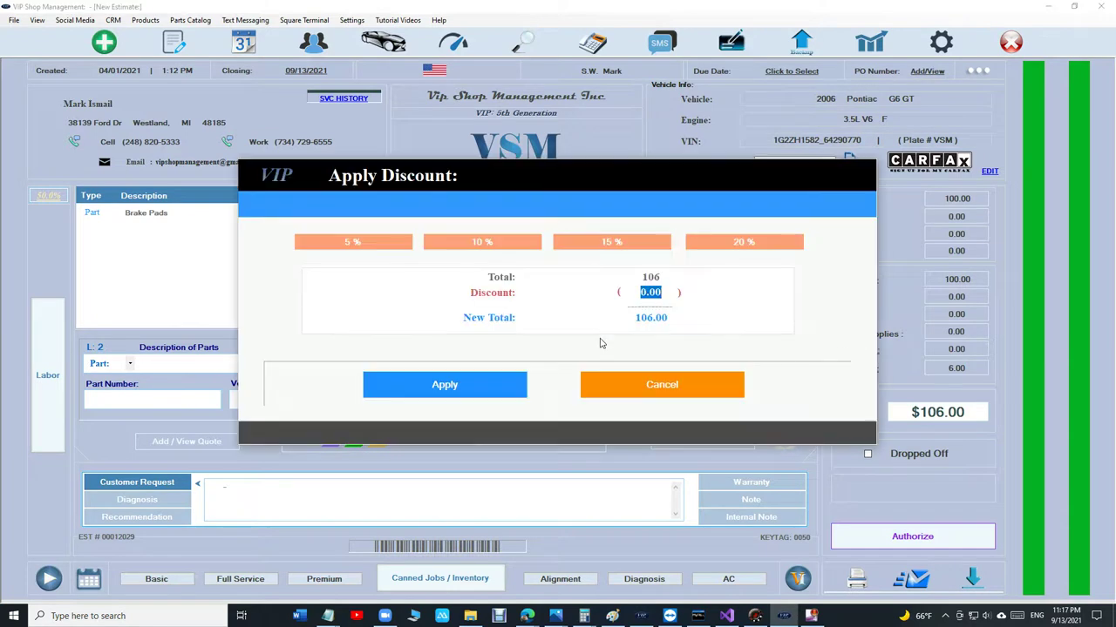
type("6.00")
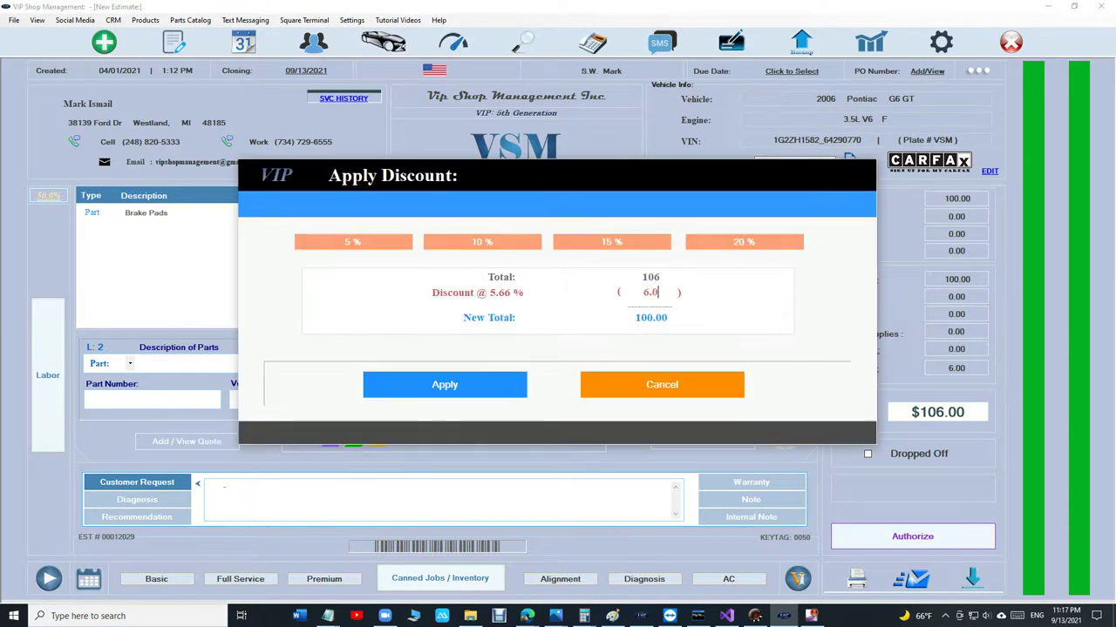
left_click(446, 392)
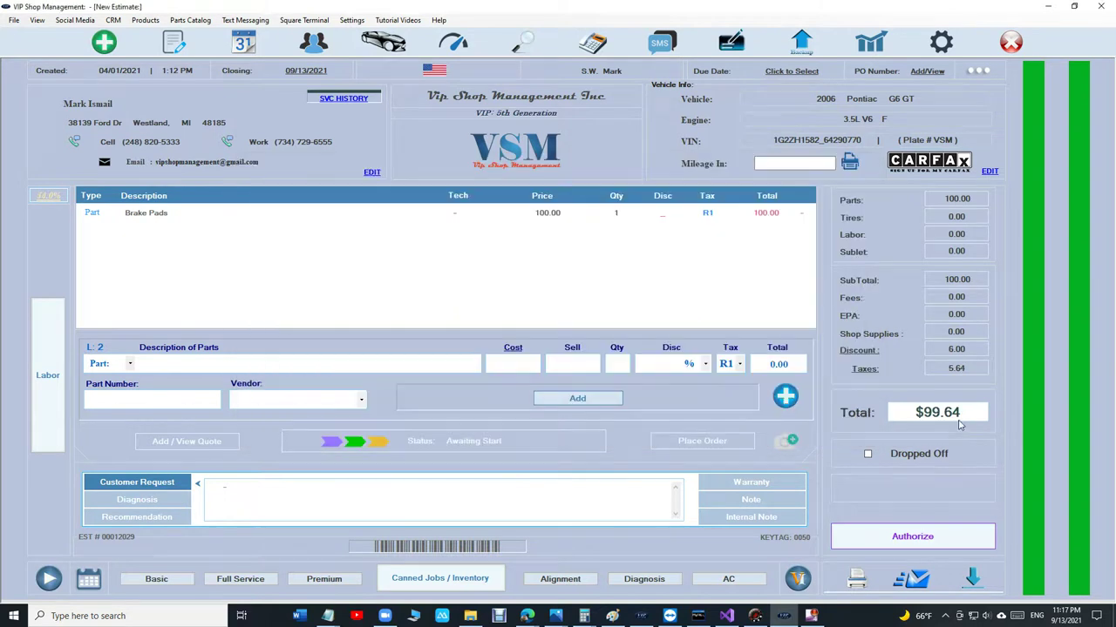
left_click(952, 52)
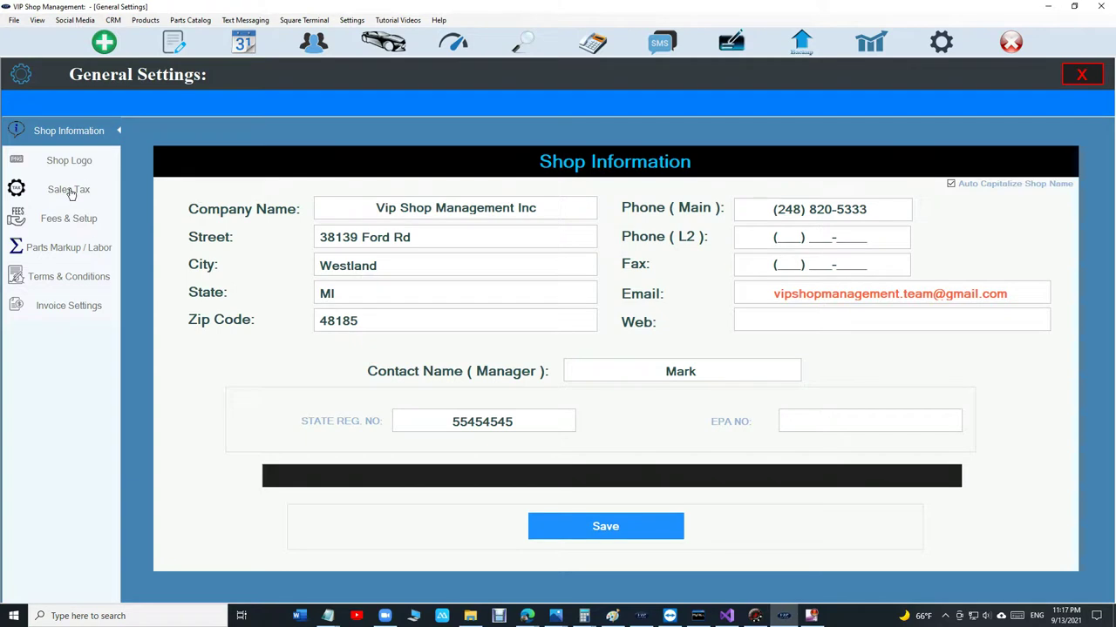
Review the Sales Tax Setup, with every category on R1 at 6%, and save it
left_click(69, 190)
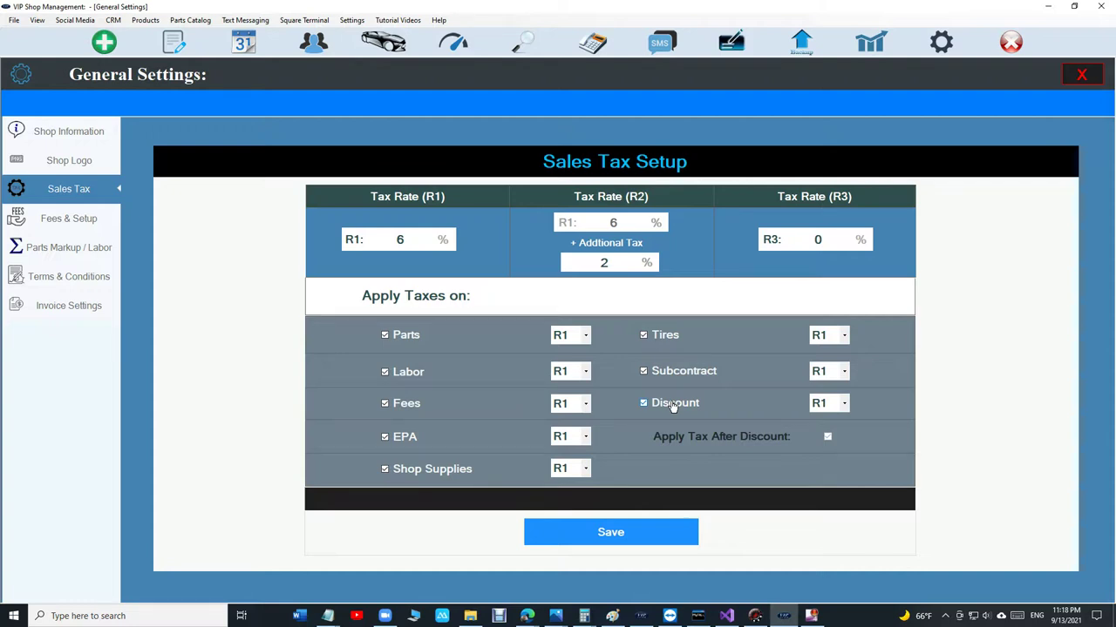
left_click(633, 530)
Leave settings and reopen the 2006 Pontiac G6 GT estimate with its Brake Pads line loaded
left_click(629, 524)
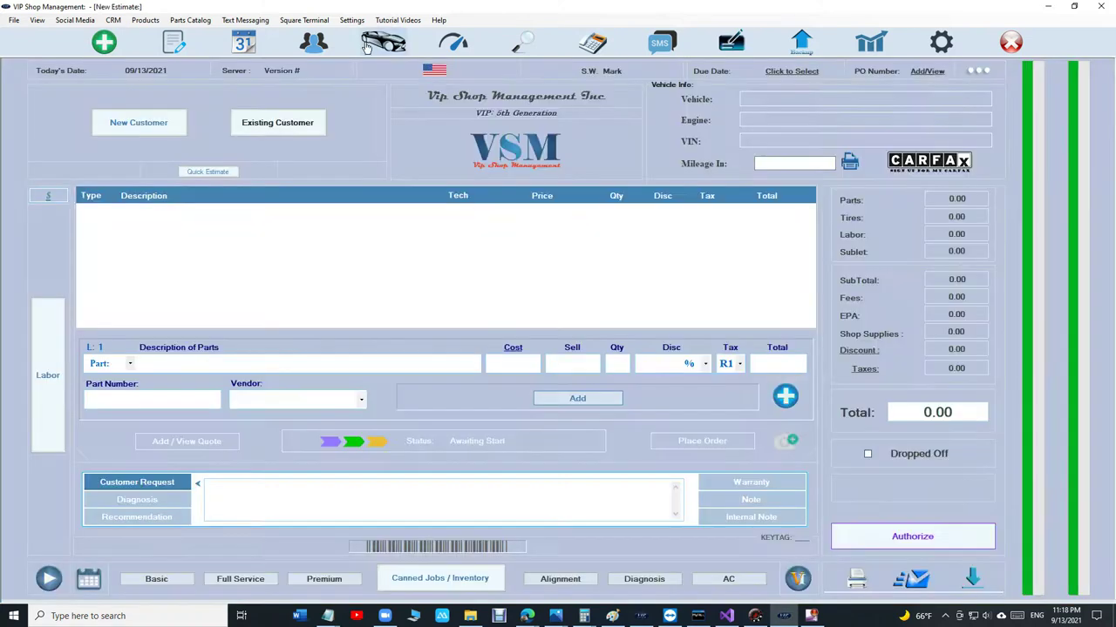
left_click(173, 42)
double_click(334, 191)
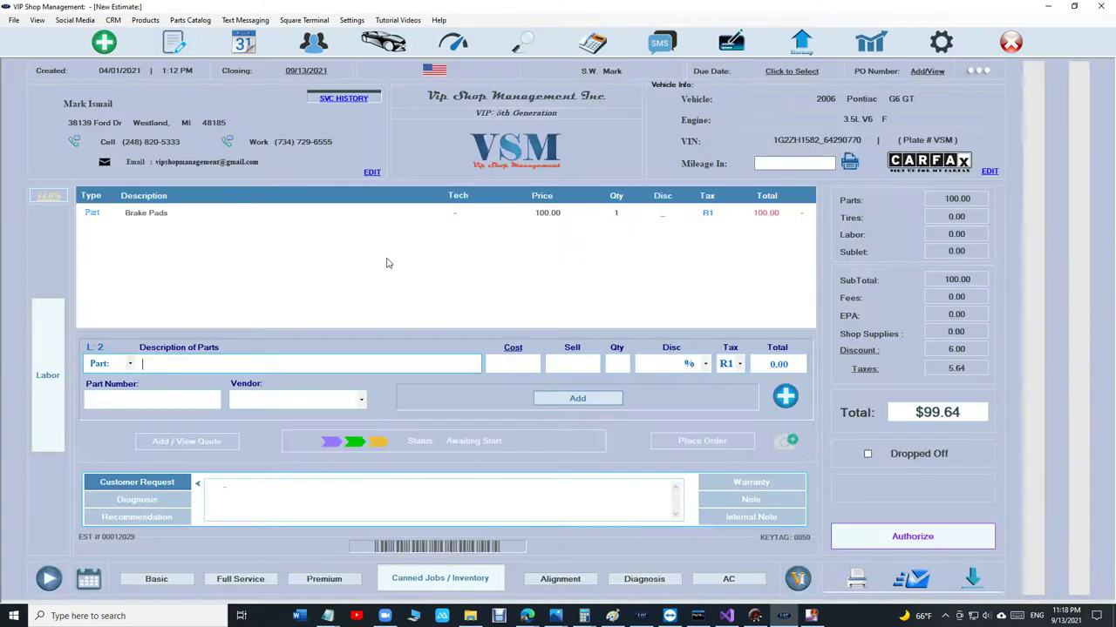
left_click(280, 225)
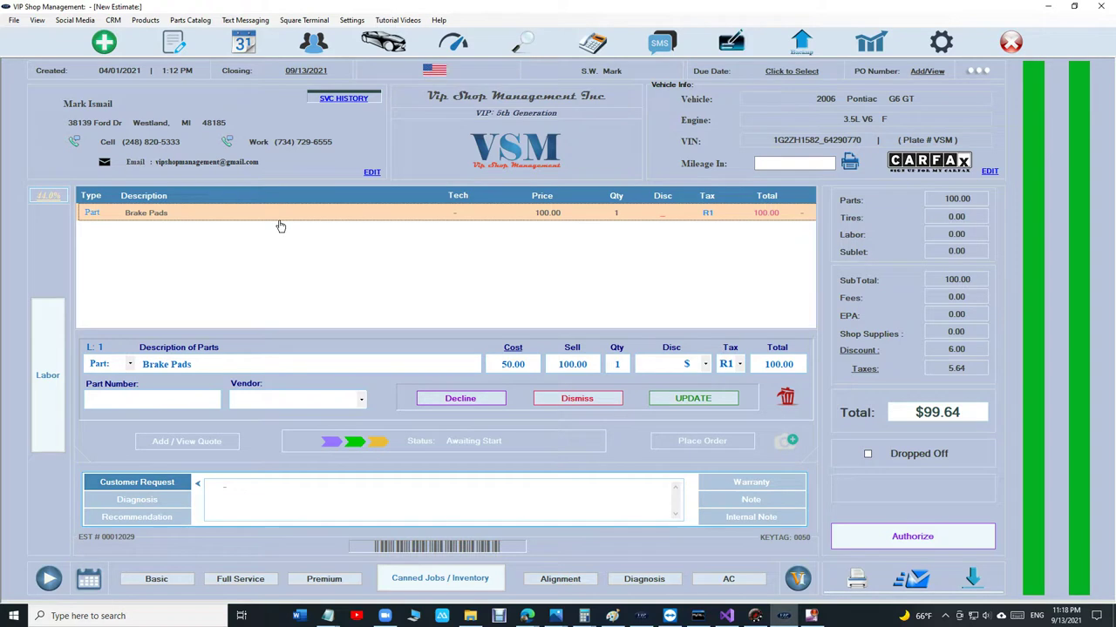
Stop editing Brake Pads and review the sales tax breakdown at the $106.00 total
left_click(577, 399)
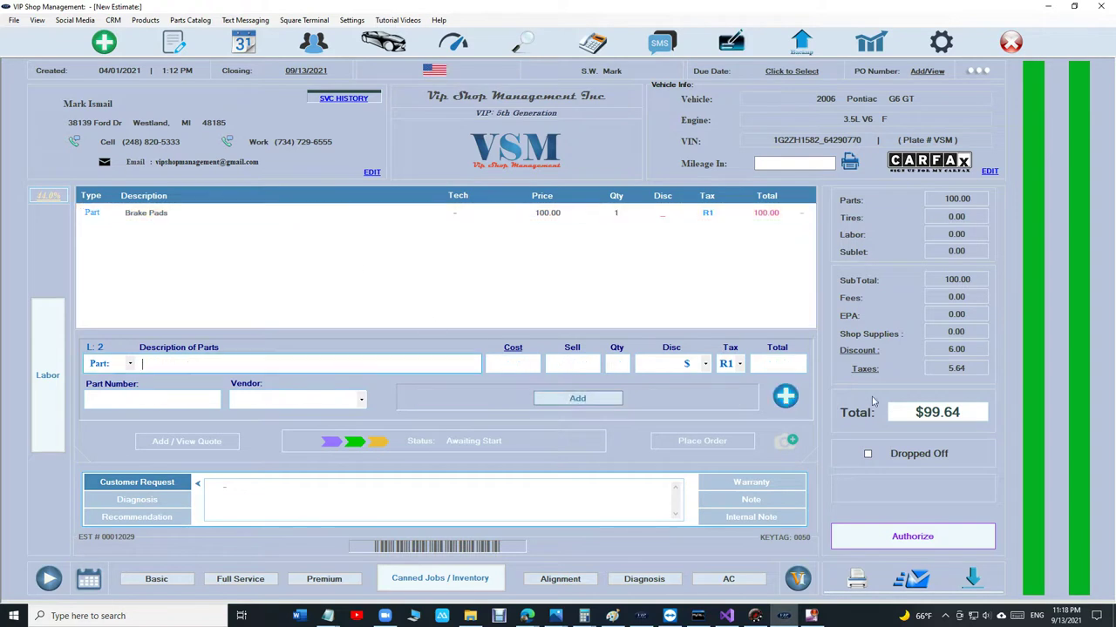
left_click(861, 357)
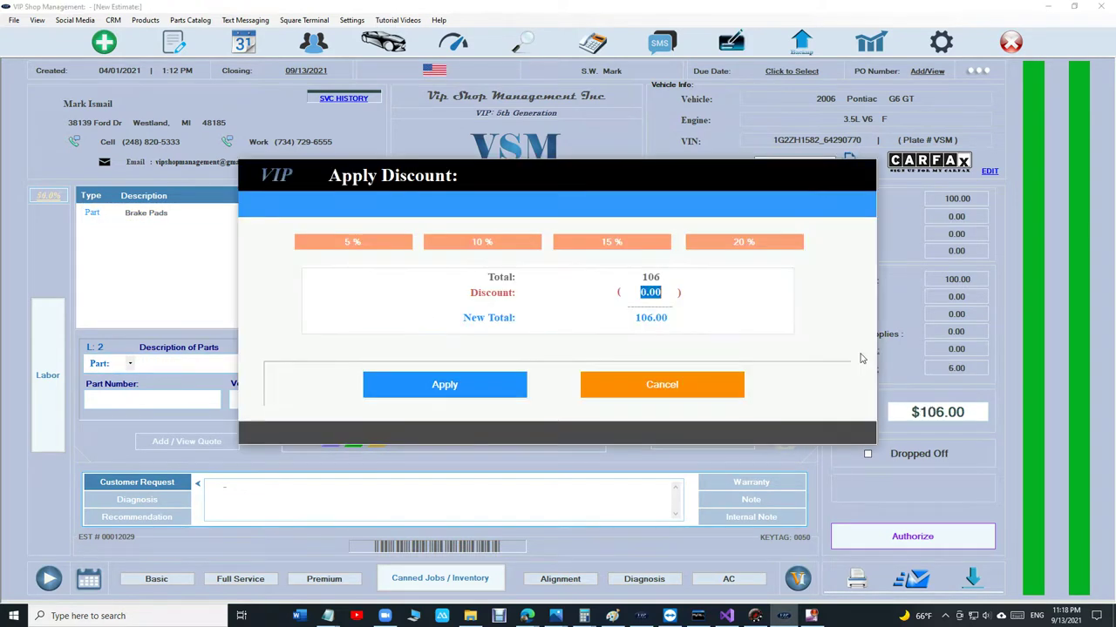
left_click(685, 388)
left_click(863, 372)
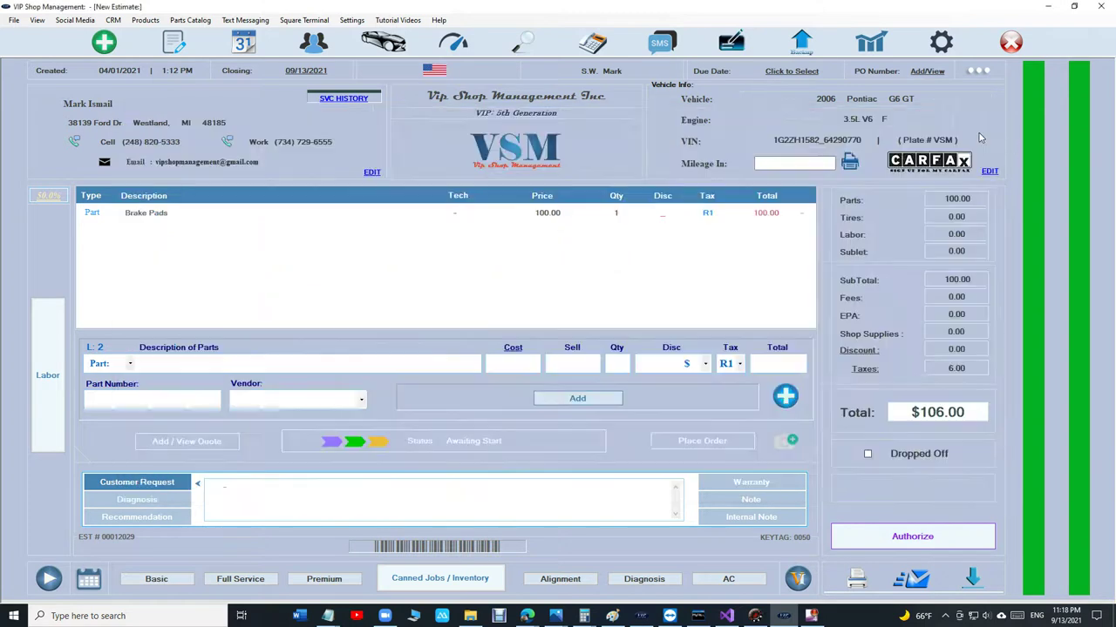
left_click(970, 126)
left_click(853, 352)
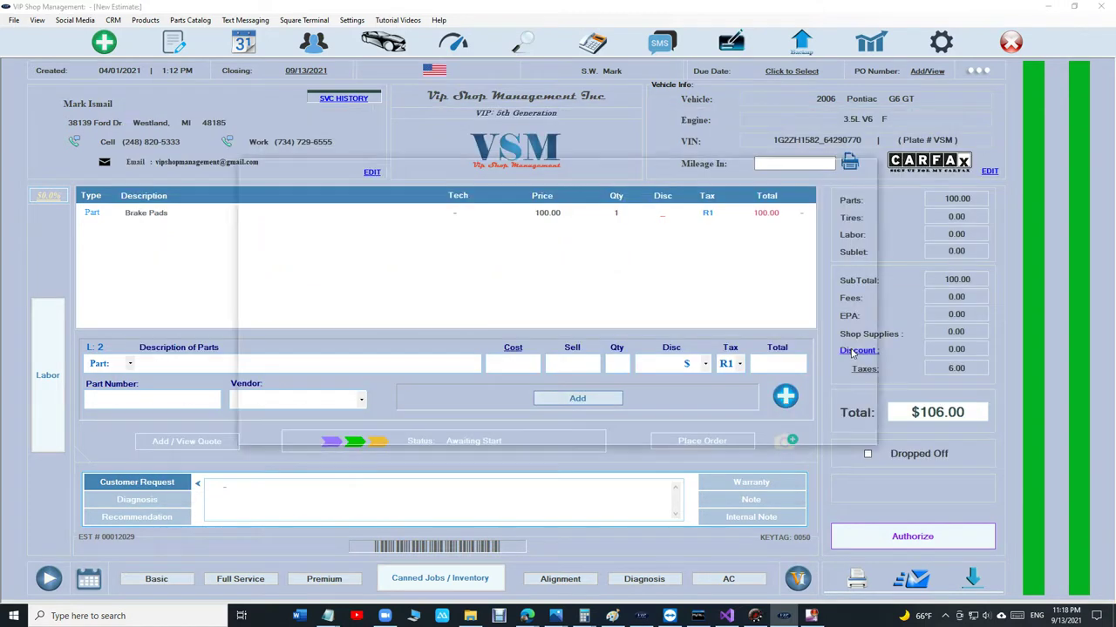
Sign in to Reports with the passcode and open the September 1–13, 2021 Sales Tax report
left_click(732, 391)
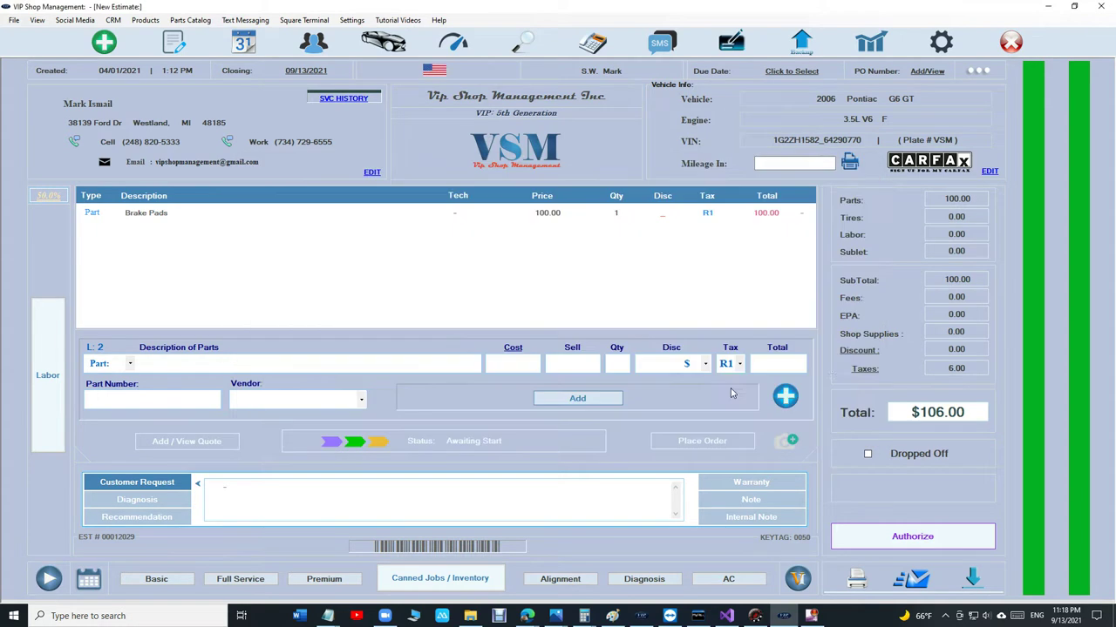
left_click(869, 50)
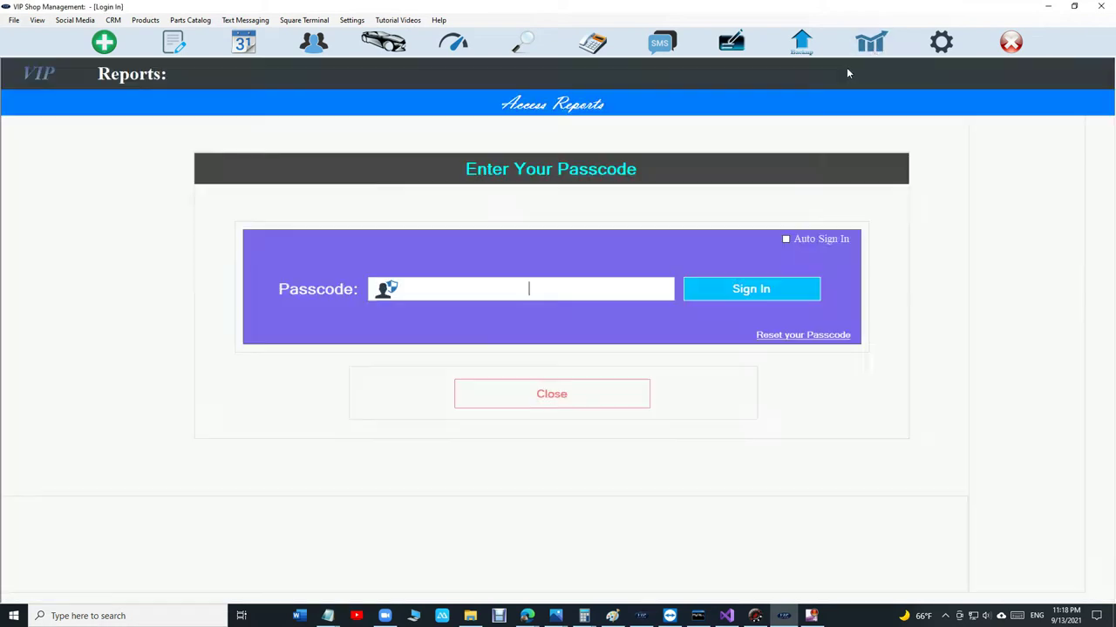
type("****")
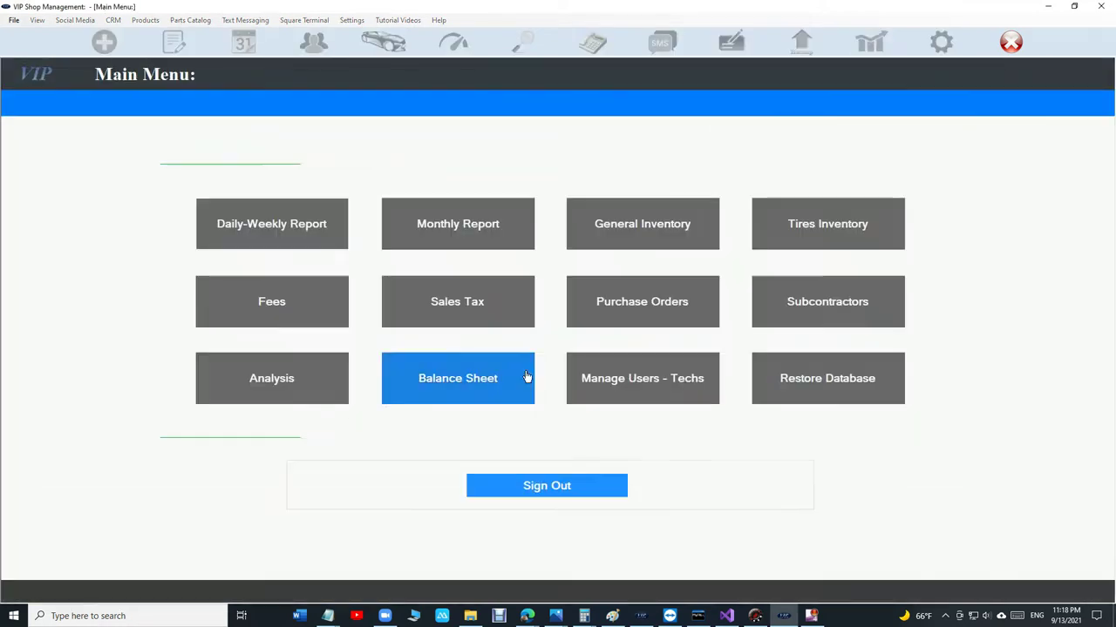
left_click(493, 322)
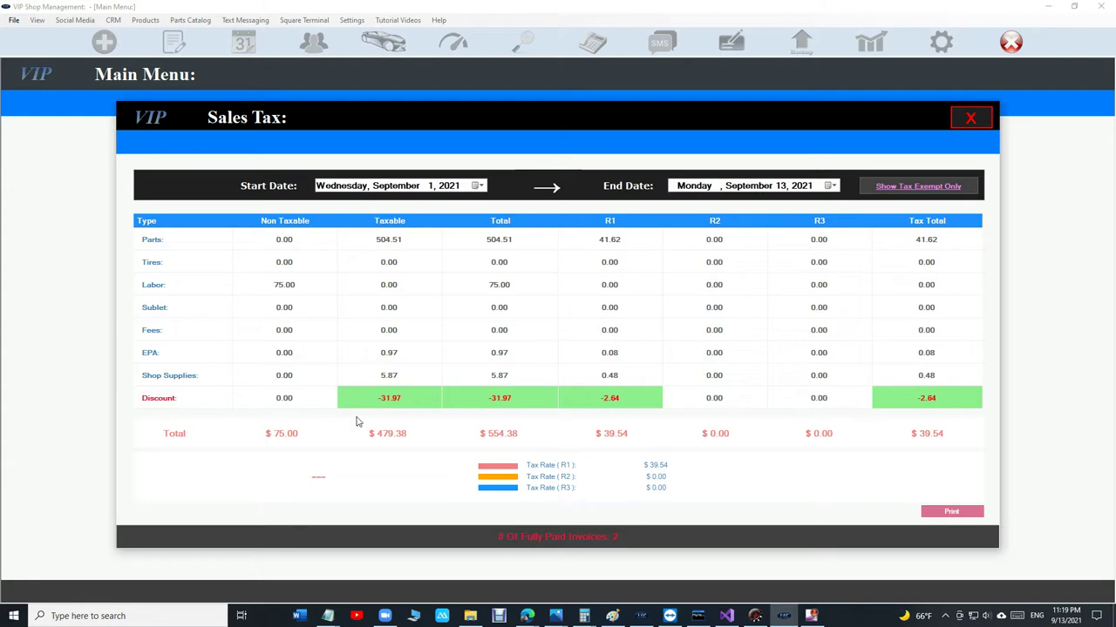
Close the sales tax report, sign out, and reopen the 2006 Pontiac G6 GT estimate
left_click(989, 120)
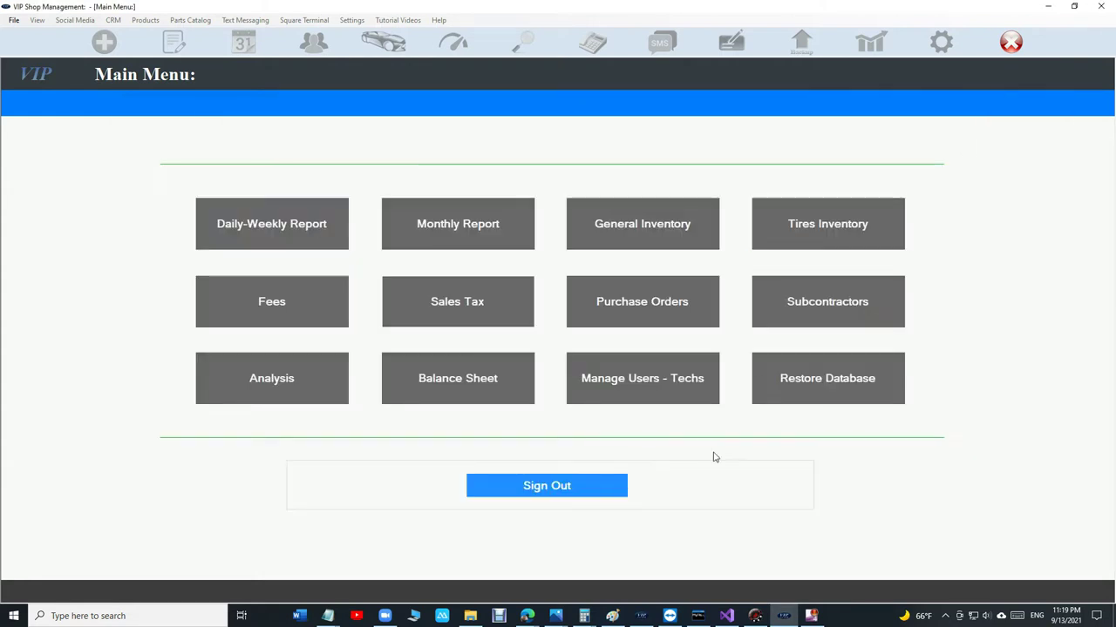
left_click(566, 494)
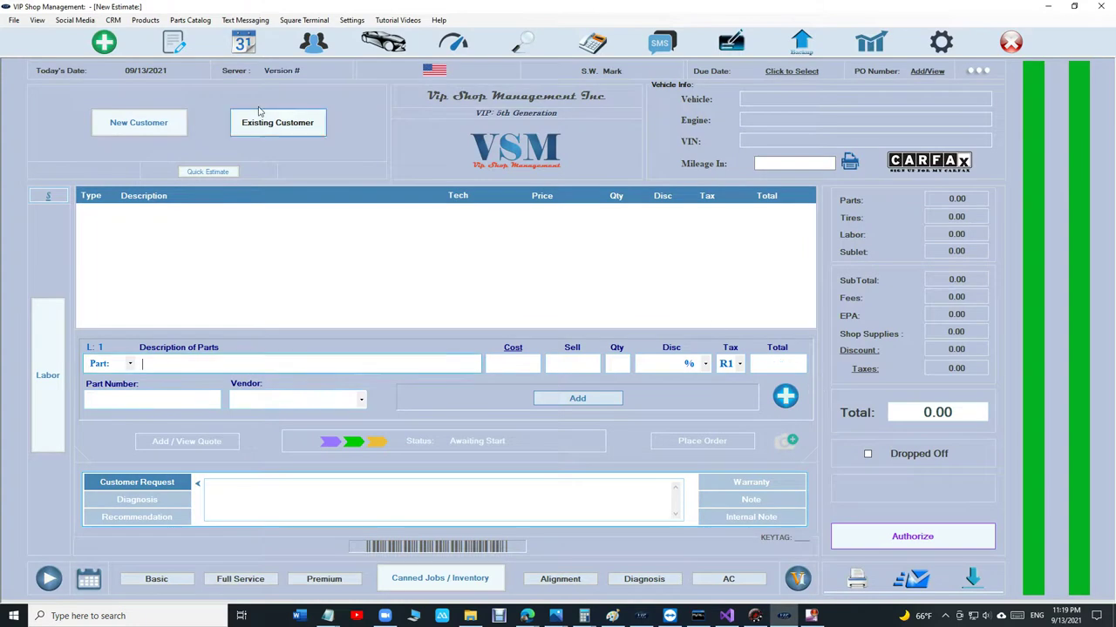
left_click(174, 44)
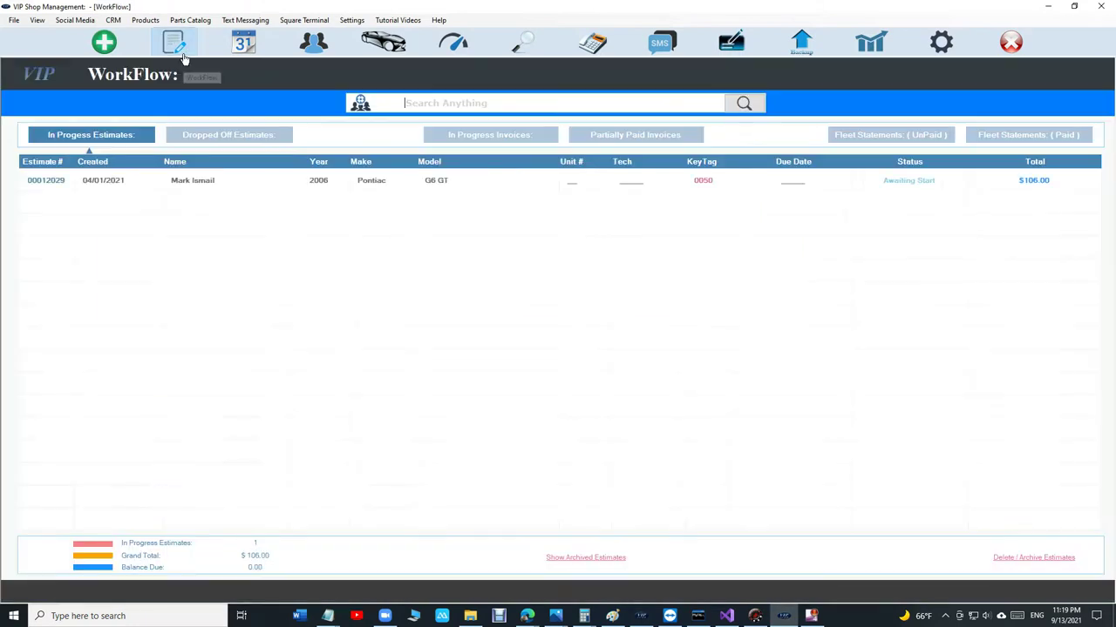
double_click(315, 184)
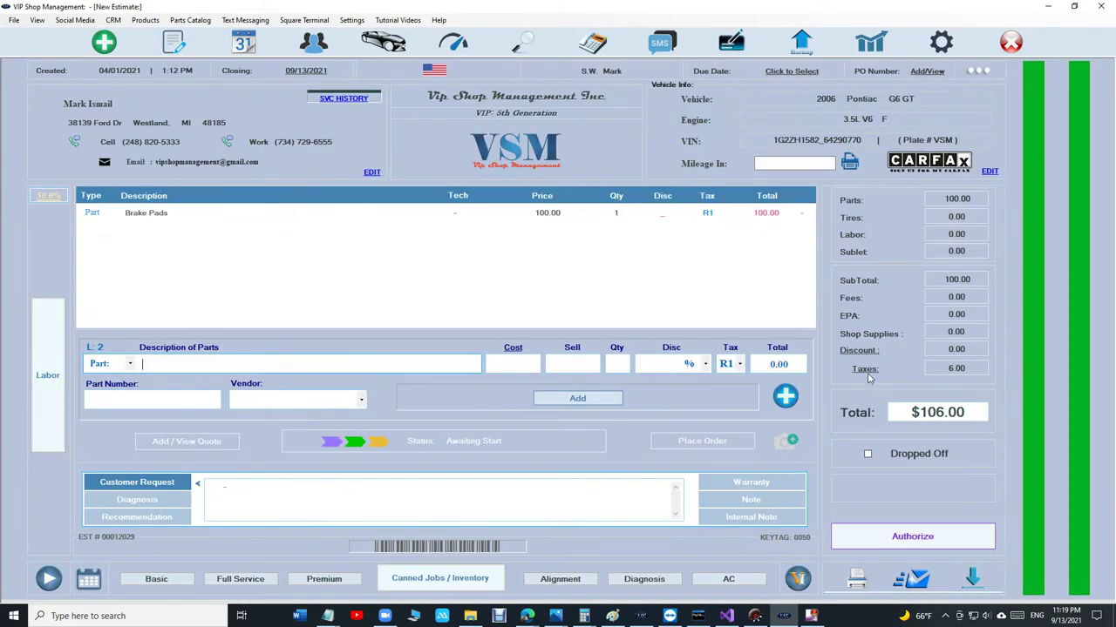
left_click(408, 582)
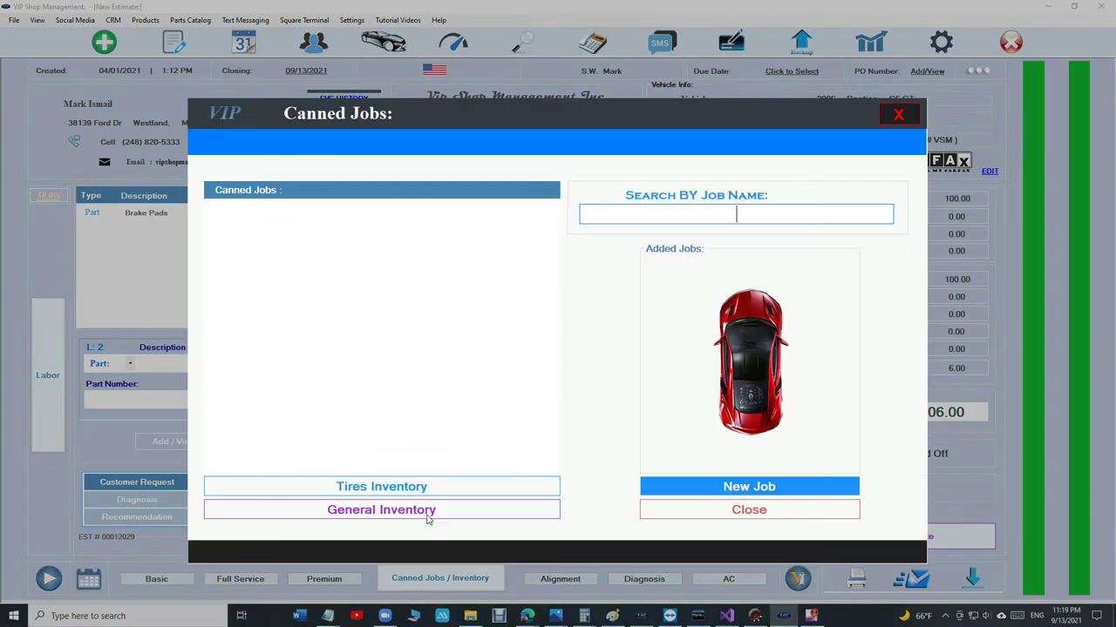
left_click(896, 118)
Stop taxing labor, fees, EPA and shop supplies, turn off Discount and Subcontract, and save
left_click(941, 42)
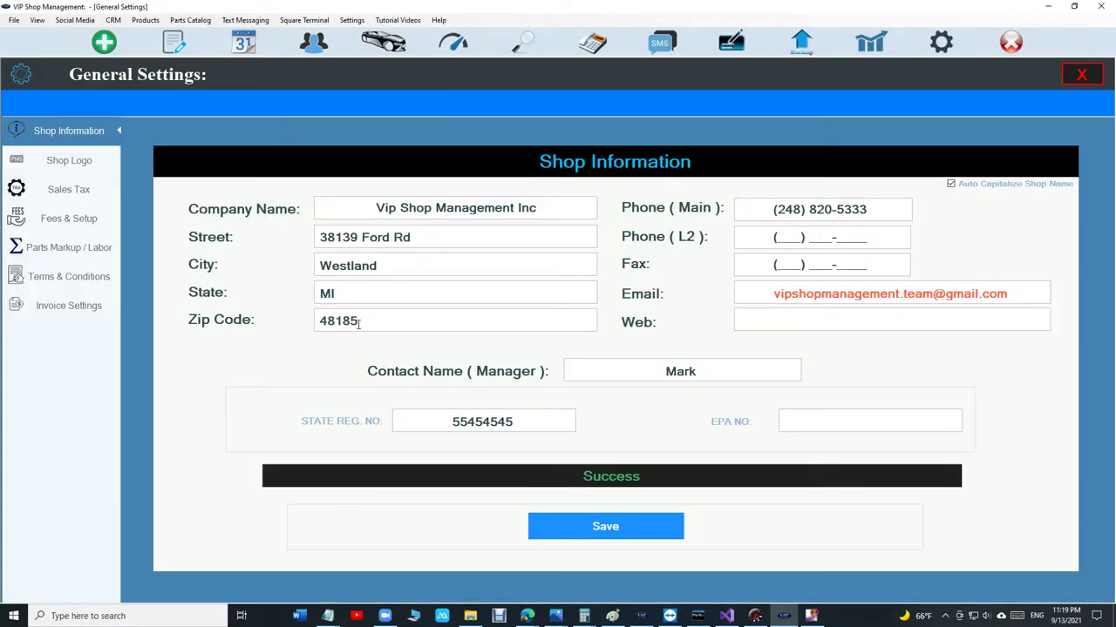
left_click(54, 193)
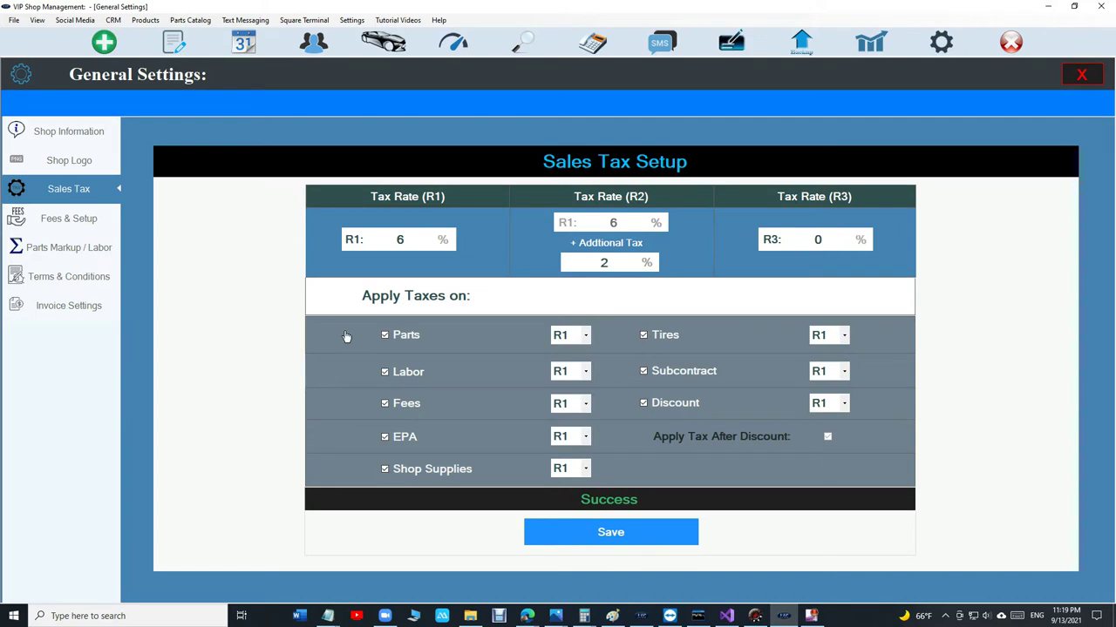
left_click(402, 372)
left_click(399, 407)
left_click(399, 440)
left_click(408, 470)
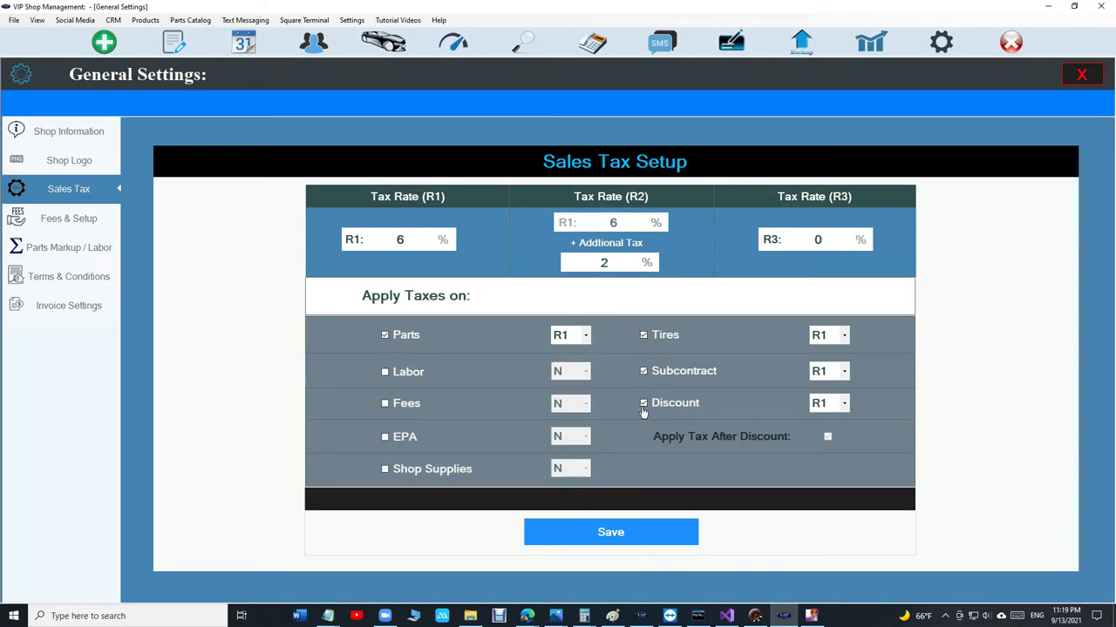
left_click(643, 403)
left_click(644, 371)
left_click(611, 533)
left_click(623, 535)
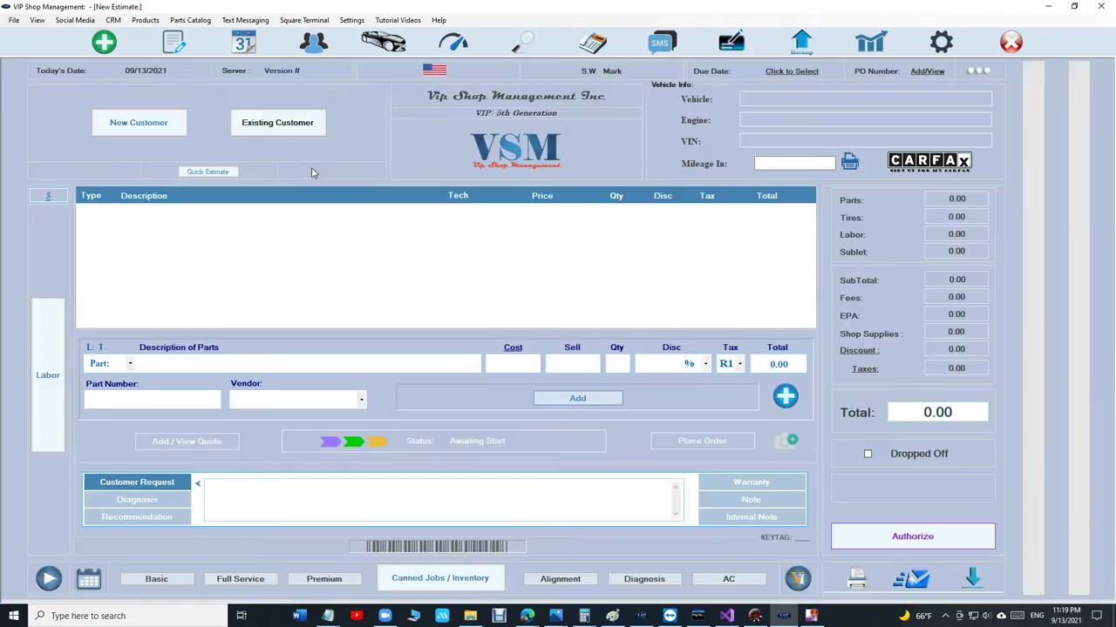
left_click(278, 122)
Load the customer's estimate and add the Alternator canned job, bringing the total to $488.01
double_click(296, 190)
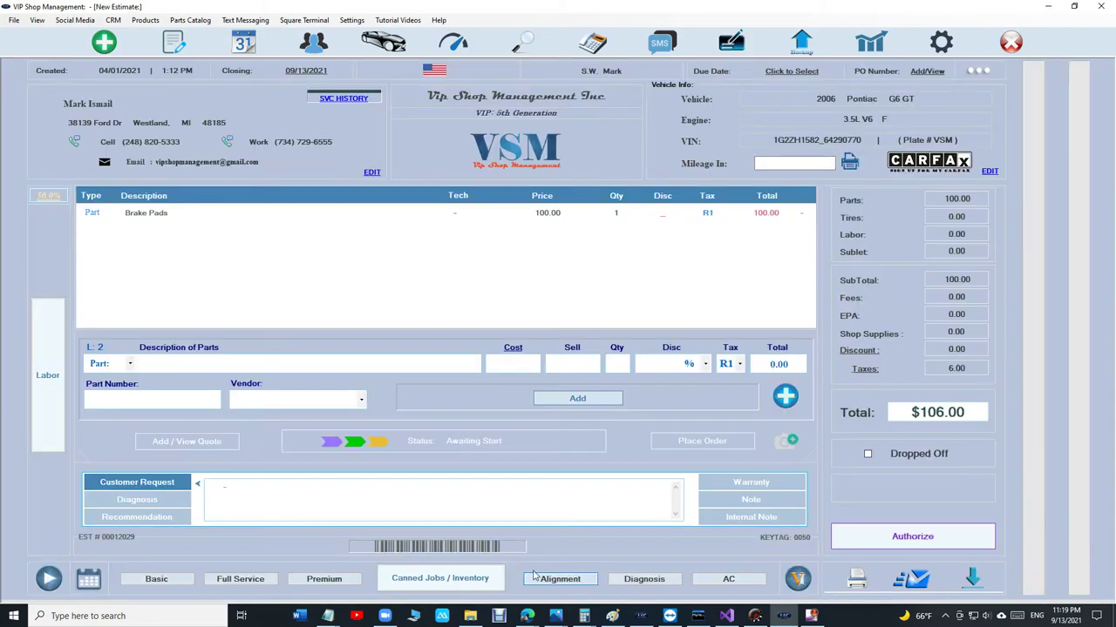
left_click(455, 579)
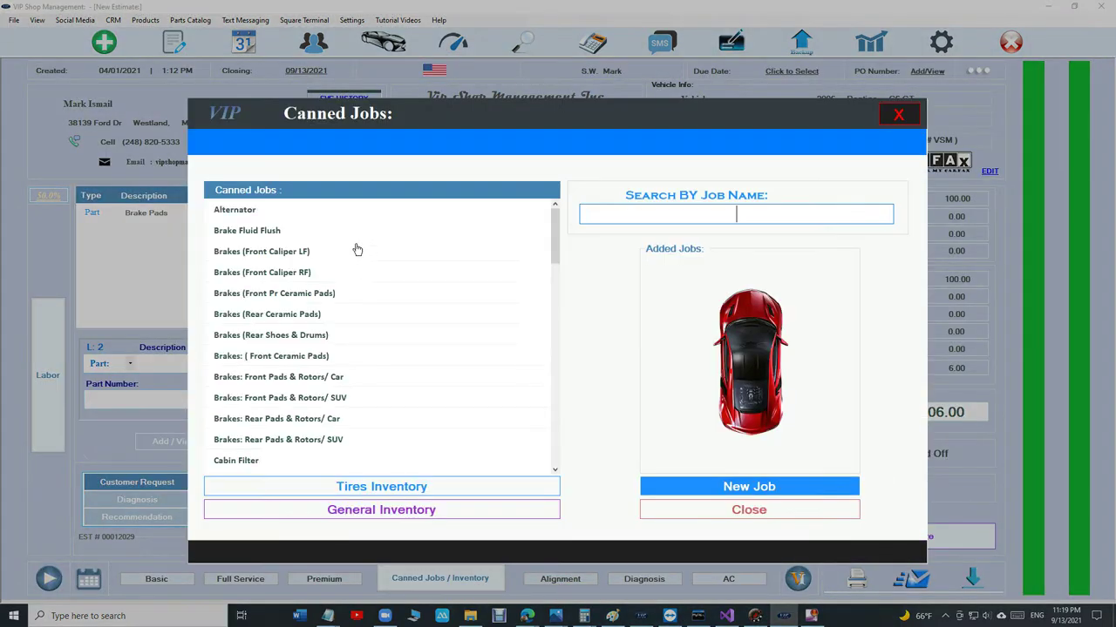
left_click(359, 211)
left_click(734, 509)
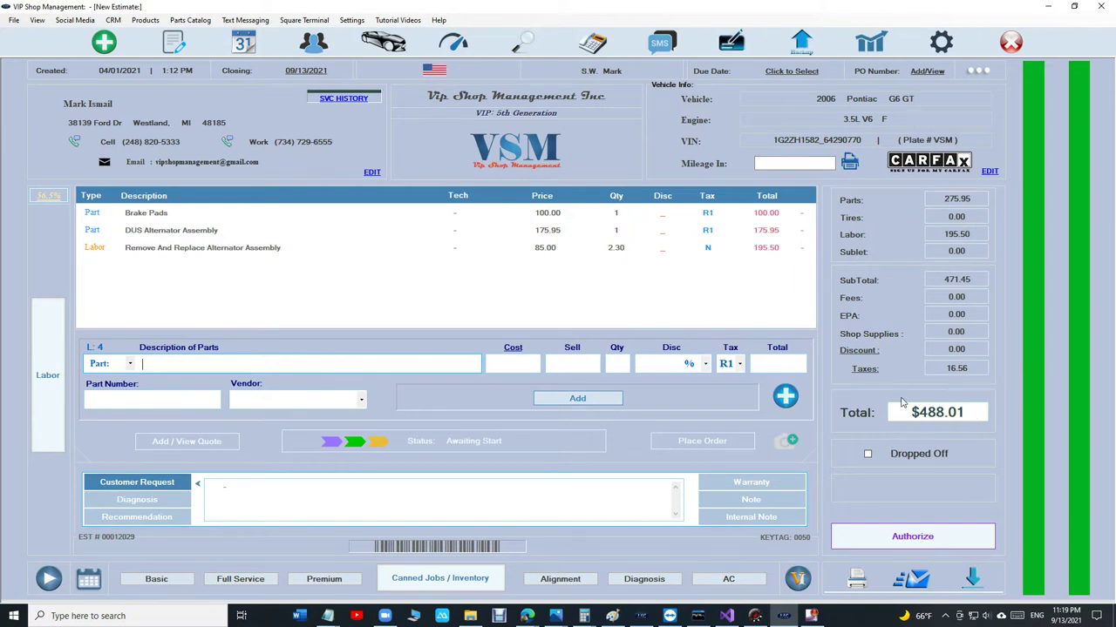
Enter a 28.01 whole-estimate discount (5.74%), reducing the total to $460.00
left_click(860, 350)
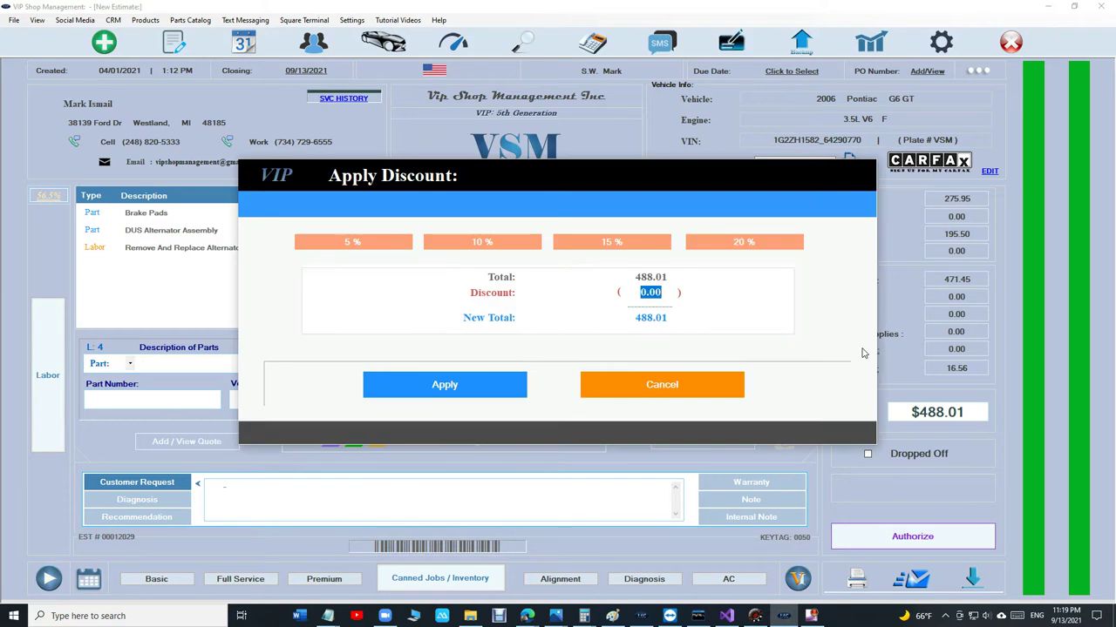
type("20.")
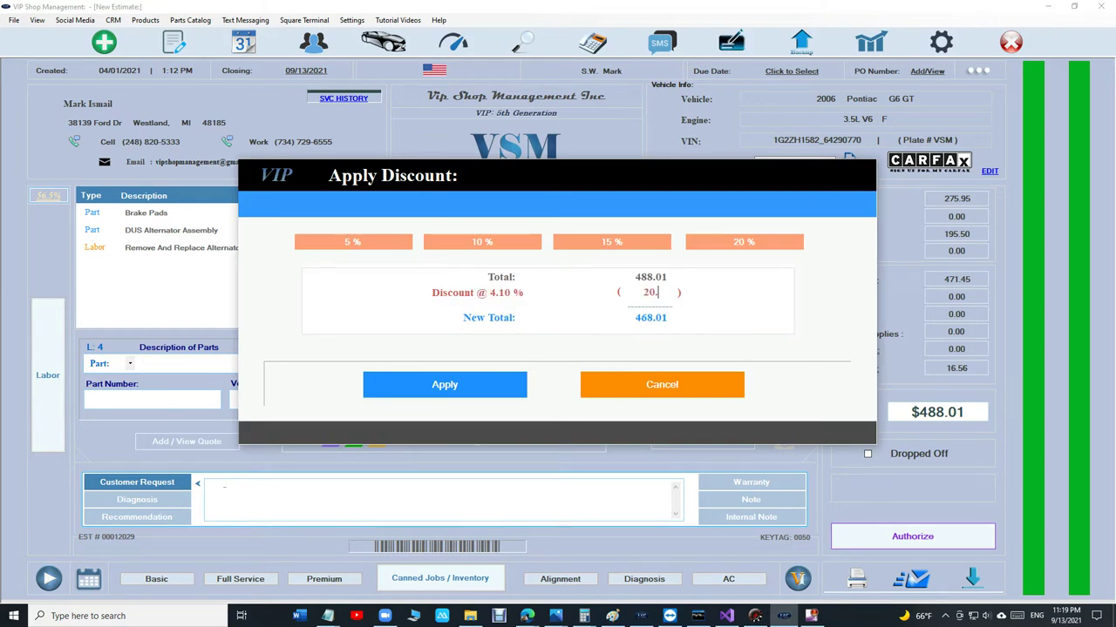
type("04")
key("BackSpace")
key("BackSpace")
key("BackSpace")
type("8.01")
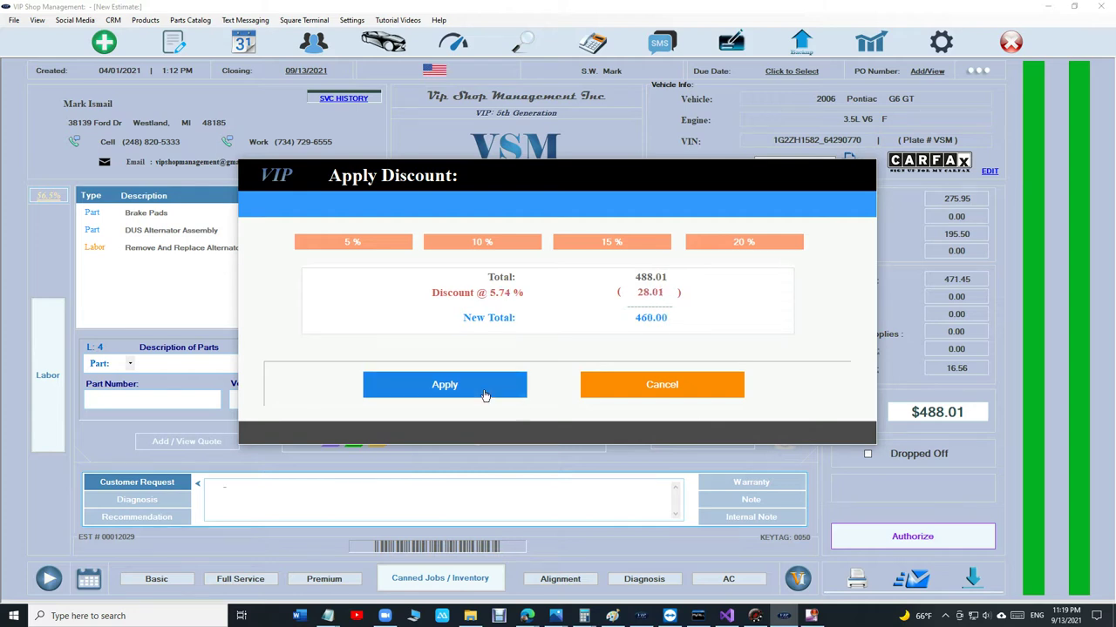
left_click(506, 392)
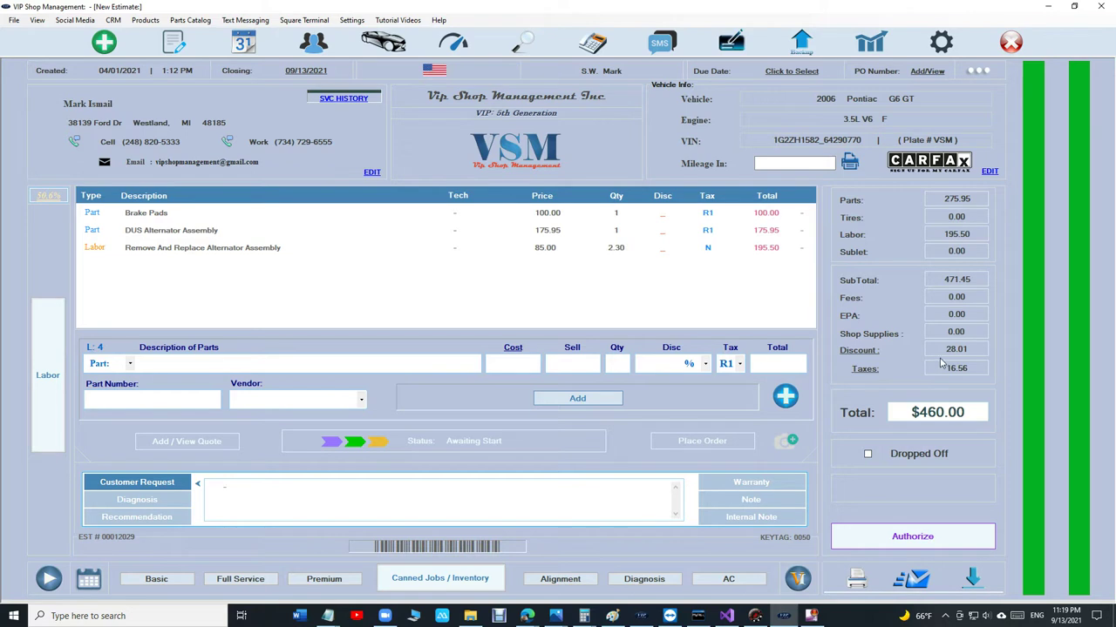
left_click(48, 197)
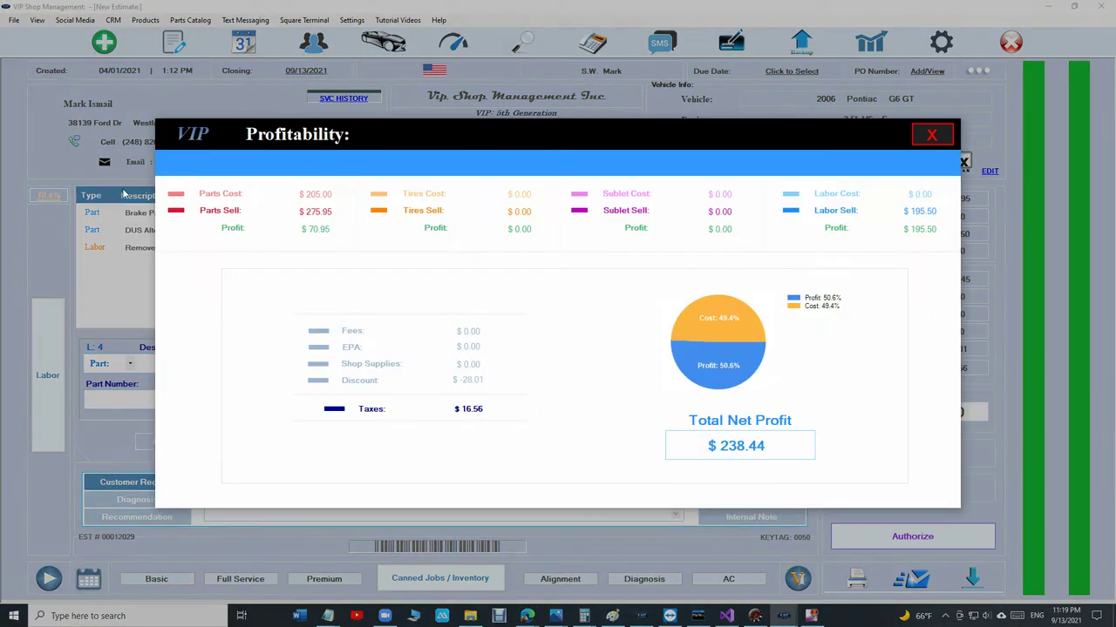
left_click(927, 138)
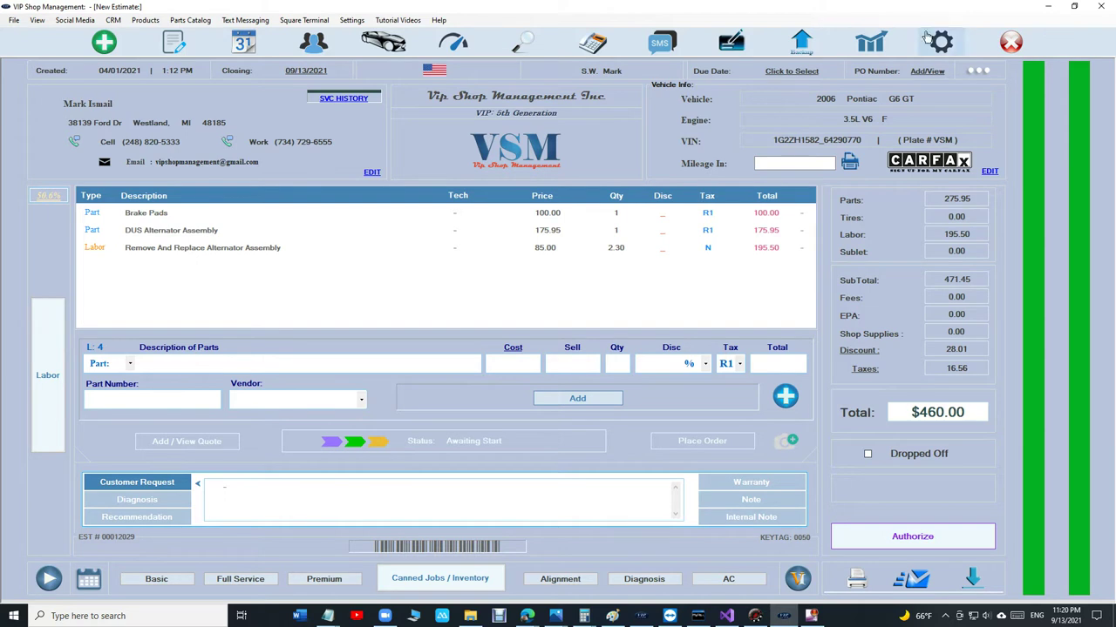
Sign in to Reports, check the September 13, 2021 daily report and the previous day, then sign out
left_click(871, 42)
type("****")
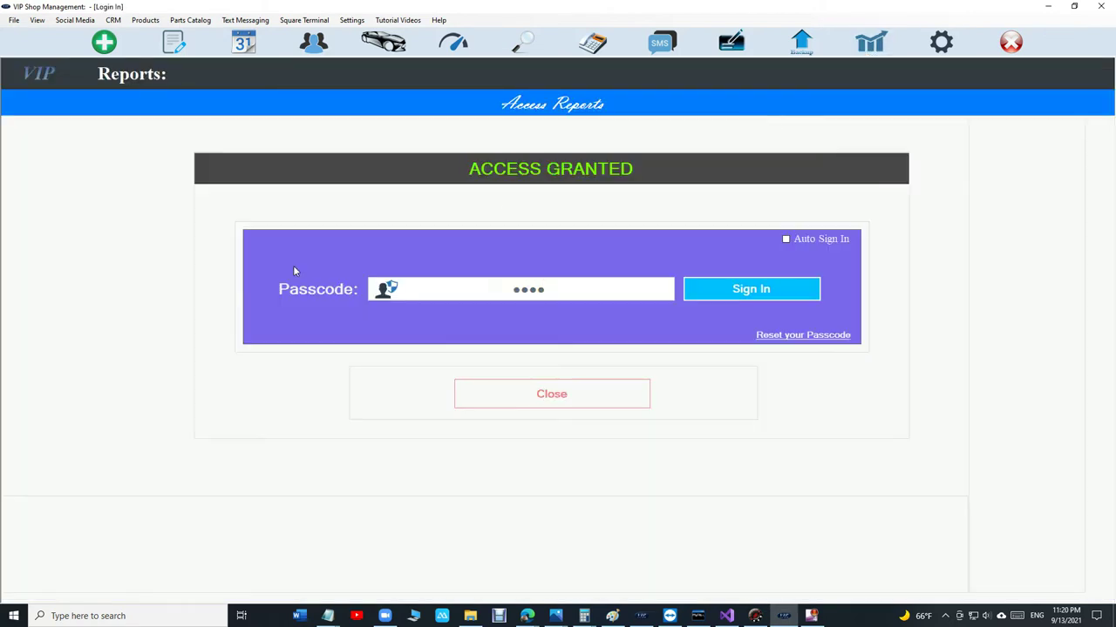
left_click(259, 238)
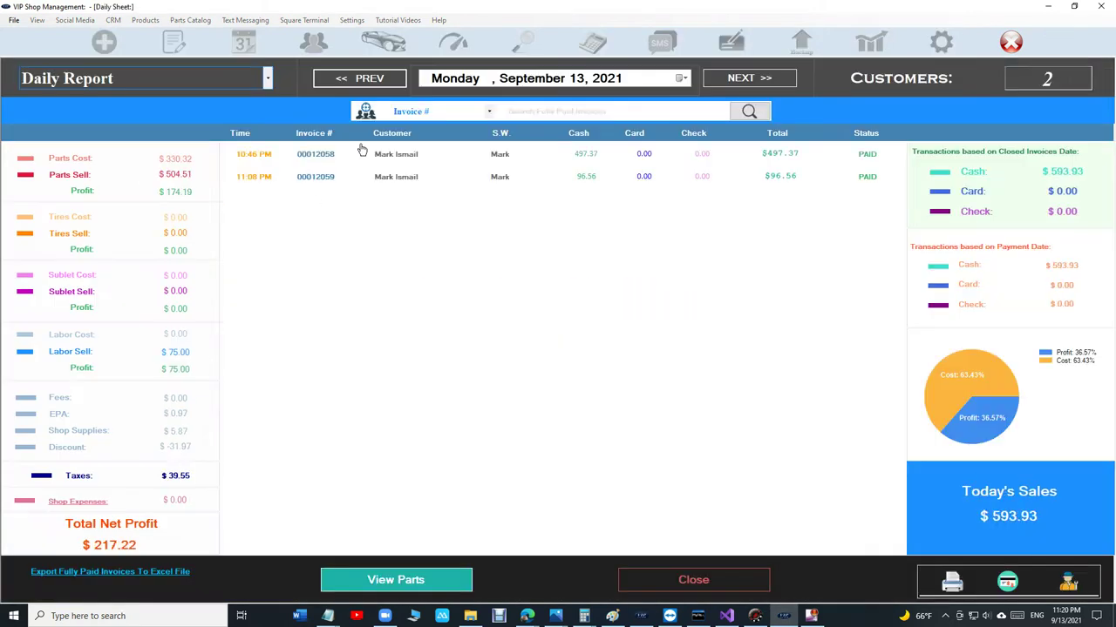
left_click(360, 78)
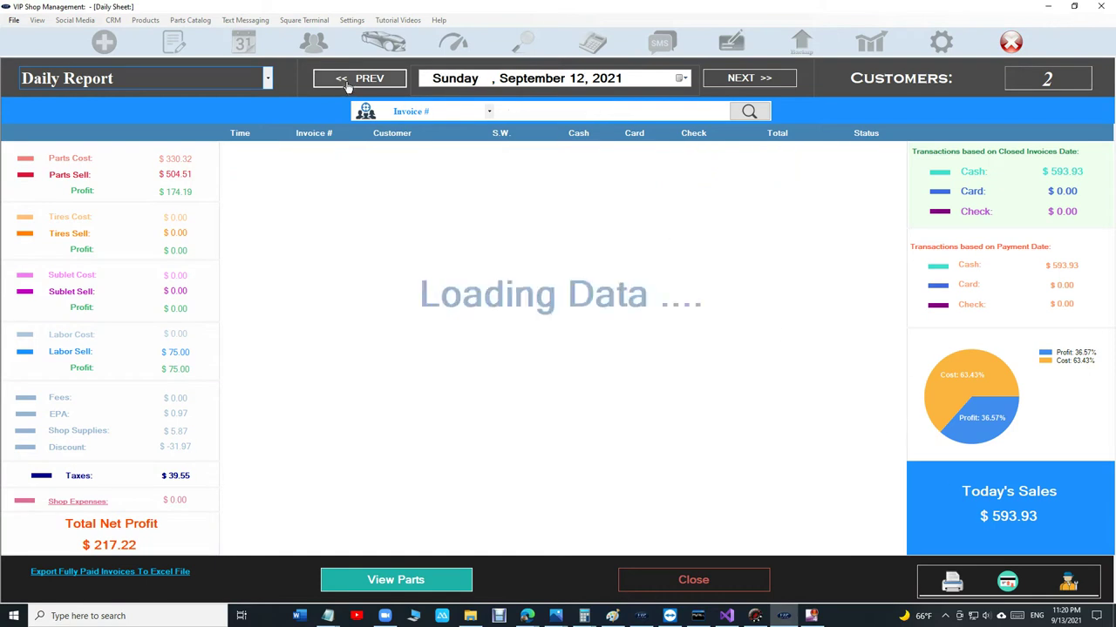
left_click(755, 78)
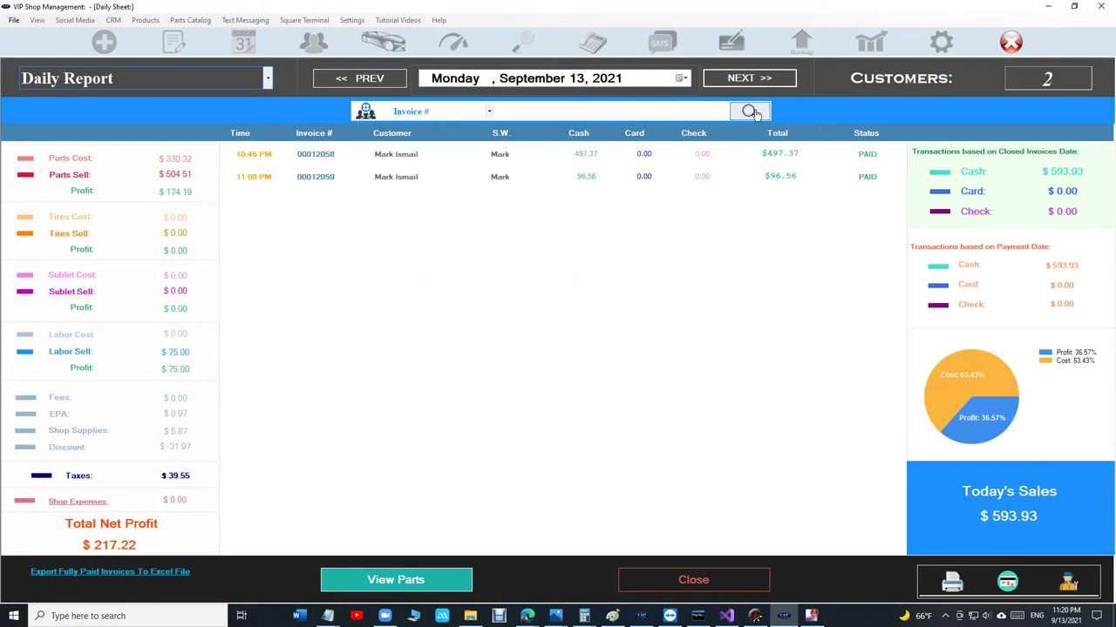
left_click(703, 582)
left_click(615, 492)
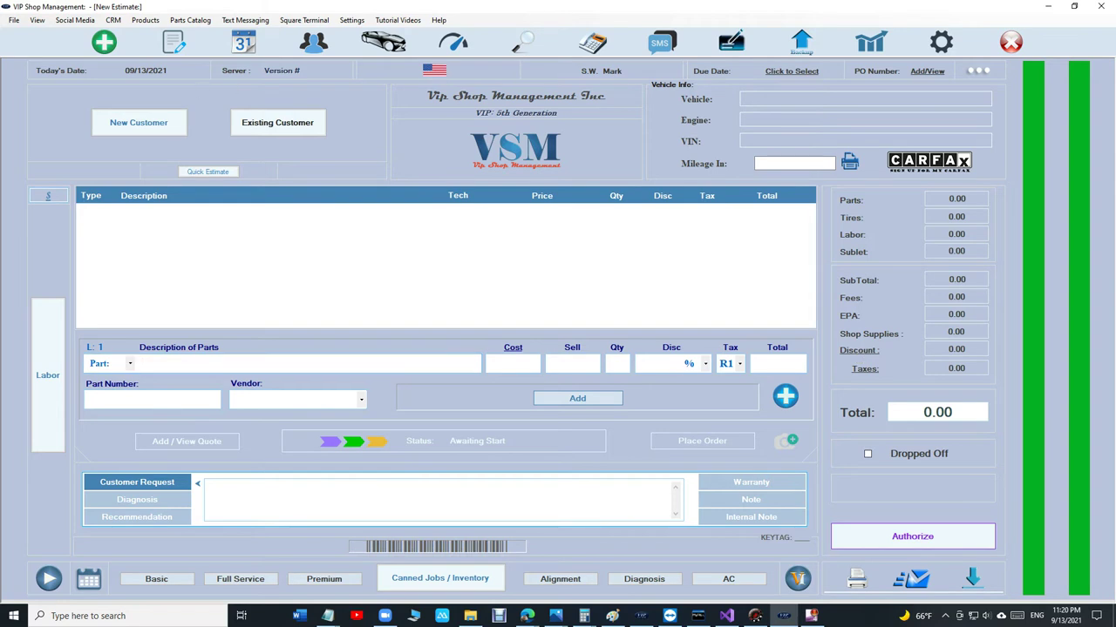
Reopen the 2006 Pontiac G6 GT estimate with its brake pad, alternator and labor lines at $460.00
left_click(173, 42)
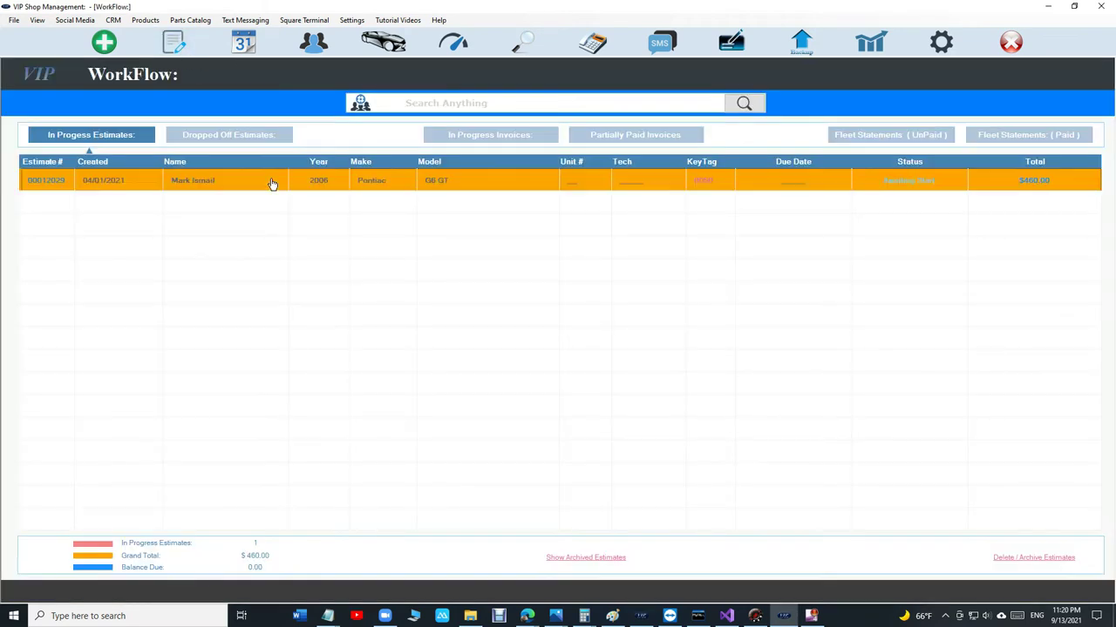
double_click(273, 181)
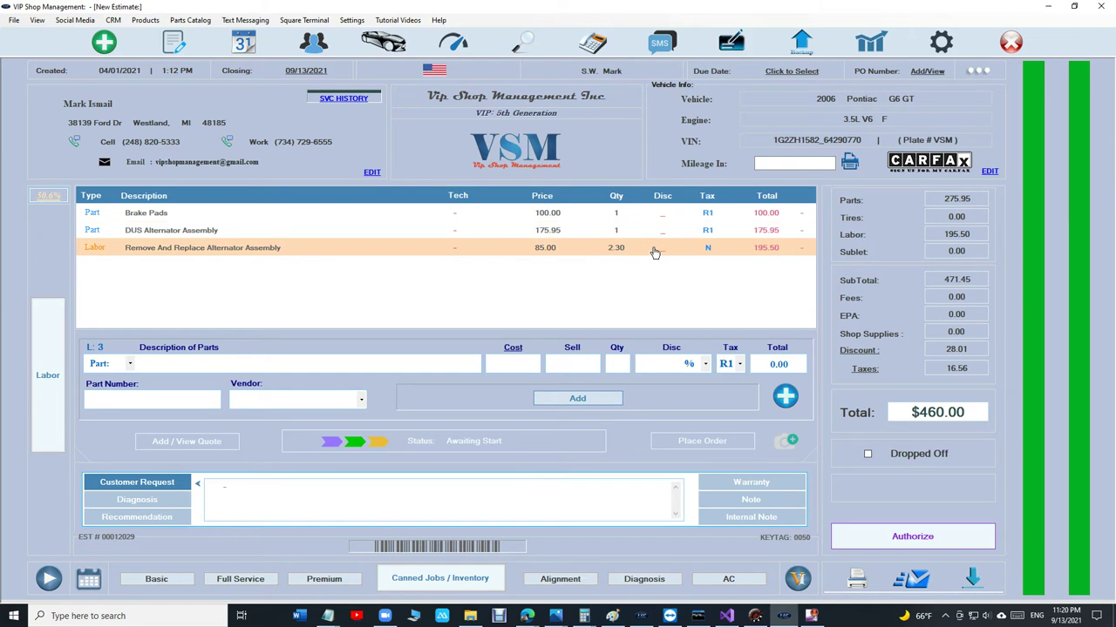
Apply a 15% whole-estimate discount of 73.20, dropping the total to $414.81
left_click(851, 352)
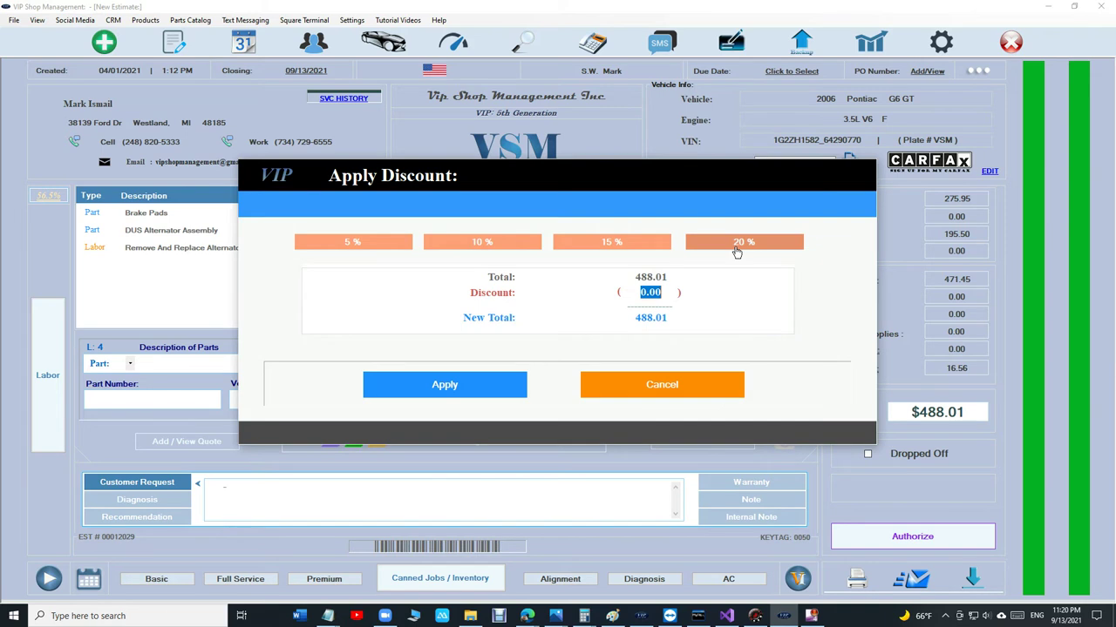
left_click(639, 243)
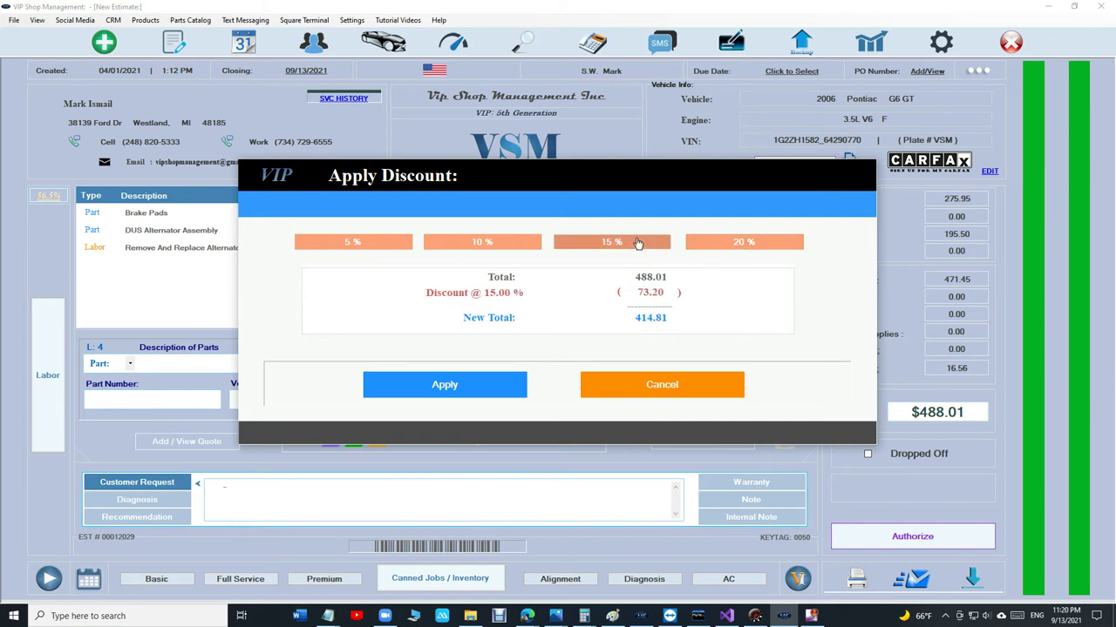
left_click(518, 383)
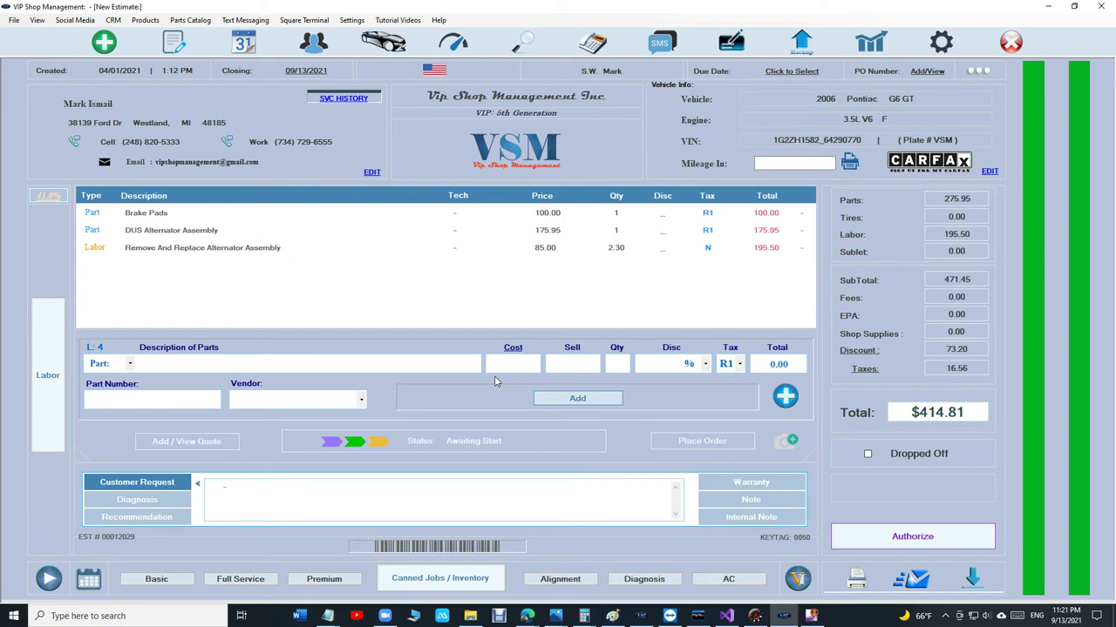
Authorize the $414.81 estimate as an in-person invoice and open its print preview
left_click(890, 540)
left_click(776, 333)
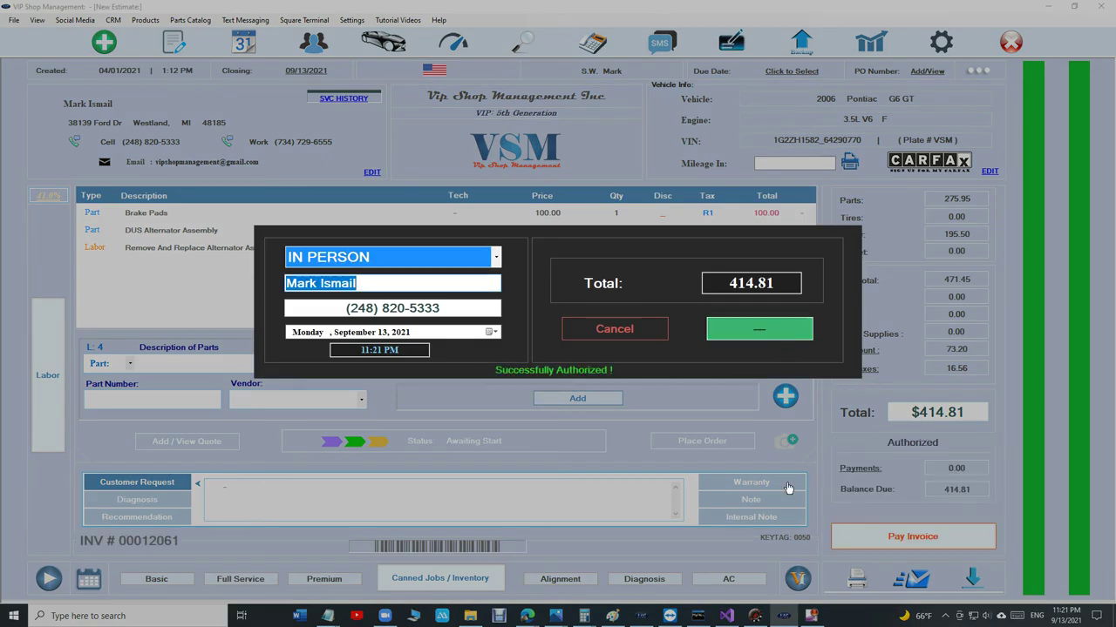
left_click(845, 589)
left_click(401, 359)
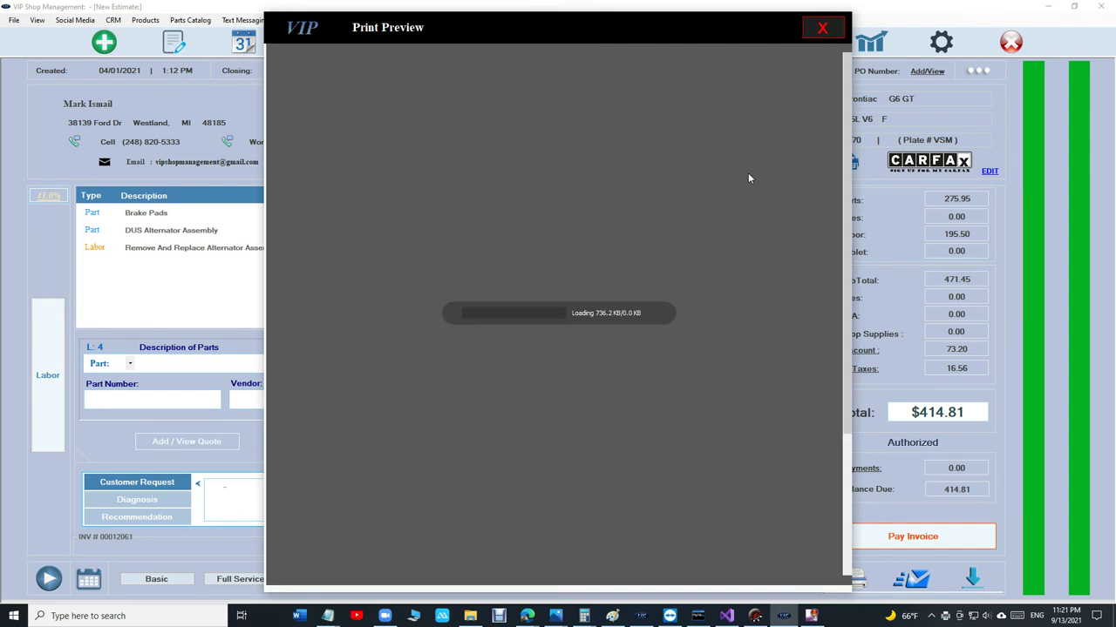
Check the preview's totals for the DISCOUNT line showing $-73.20 and the taxes
scroll(741, 192, "down", 5)
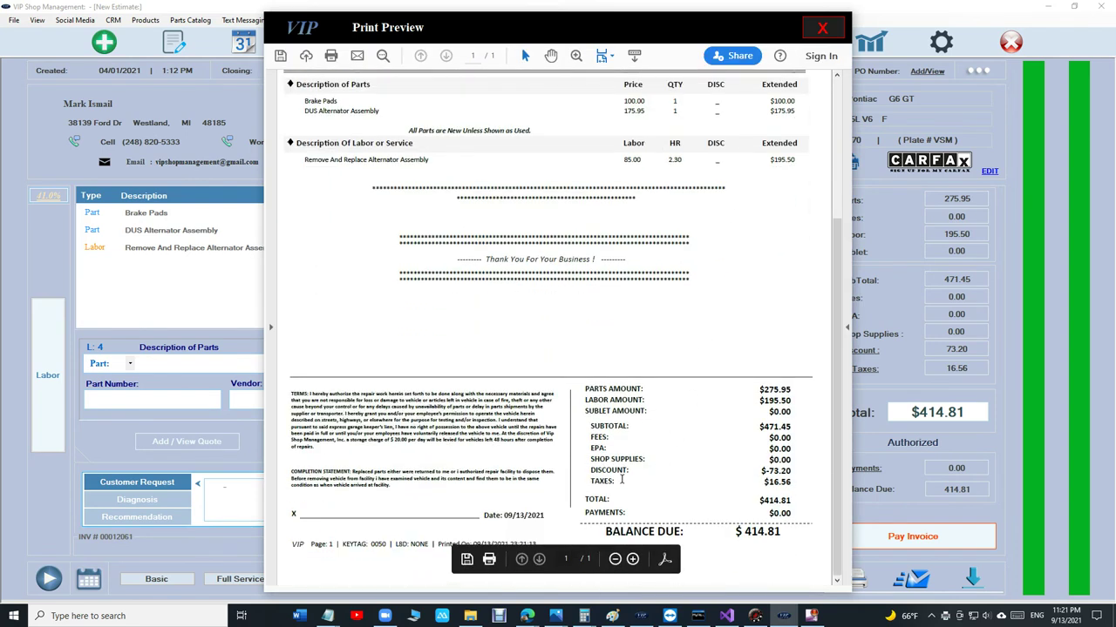
left_click_drag(589, 470, 631, 470)
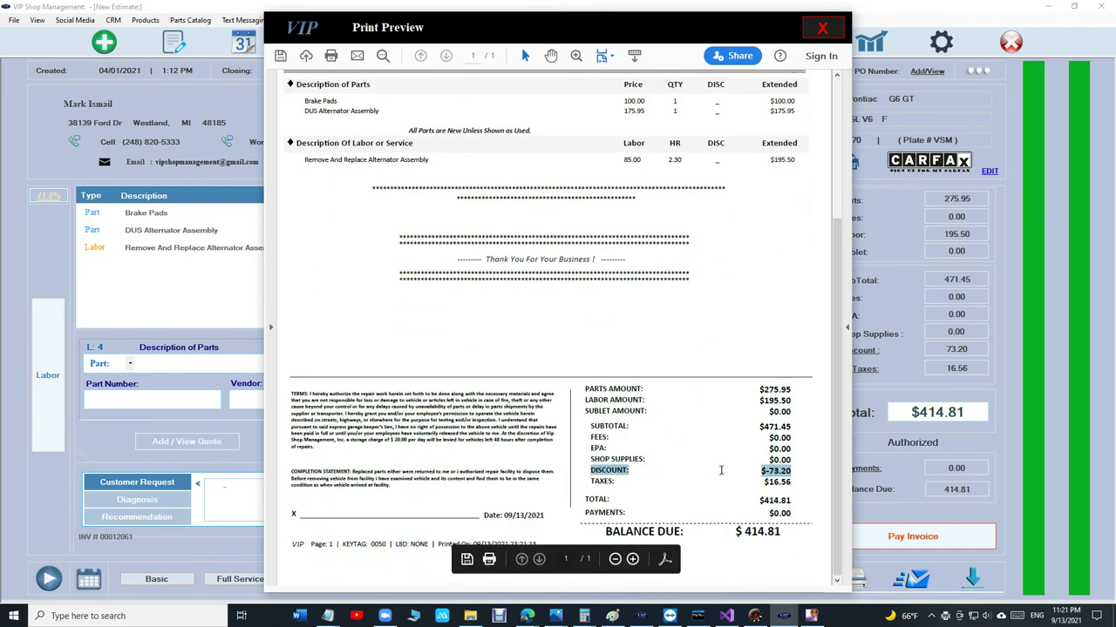
left_click_drag(761, 470, 795, 472)
left_click(794, 474)
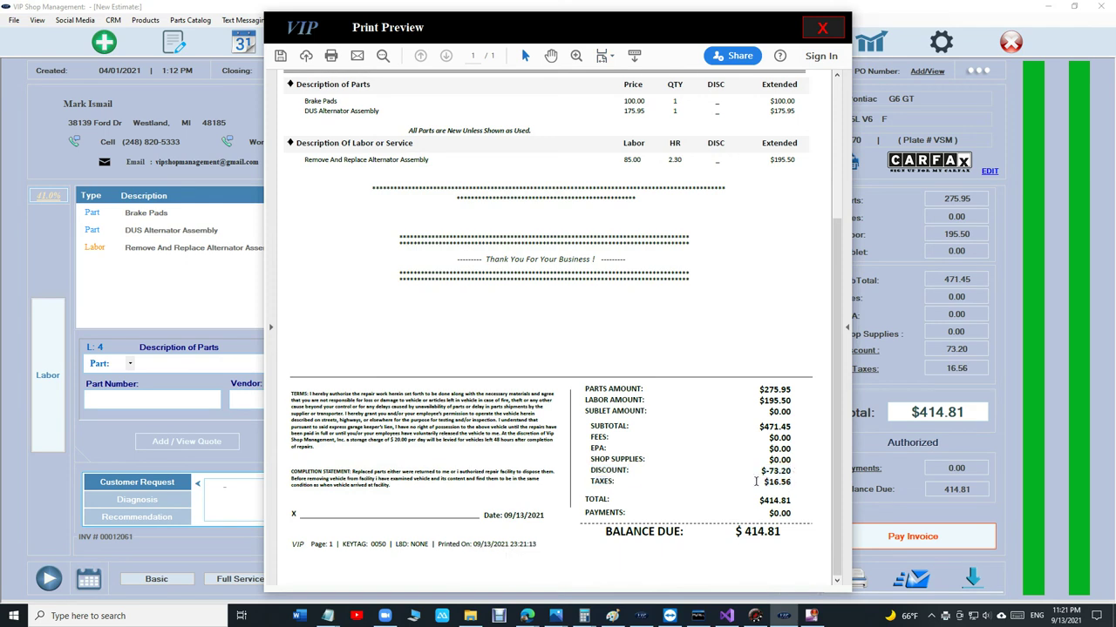
scroll(714, 468, "up", 3)
scroll(714, 468, "down", 5)
scroll(702, 456, "up", 4)
Close the print preview, returning to the invoice with $414.81 balance due
left_click(821, 27)
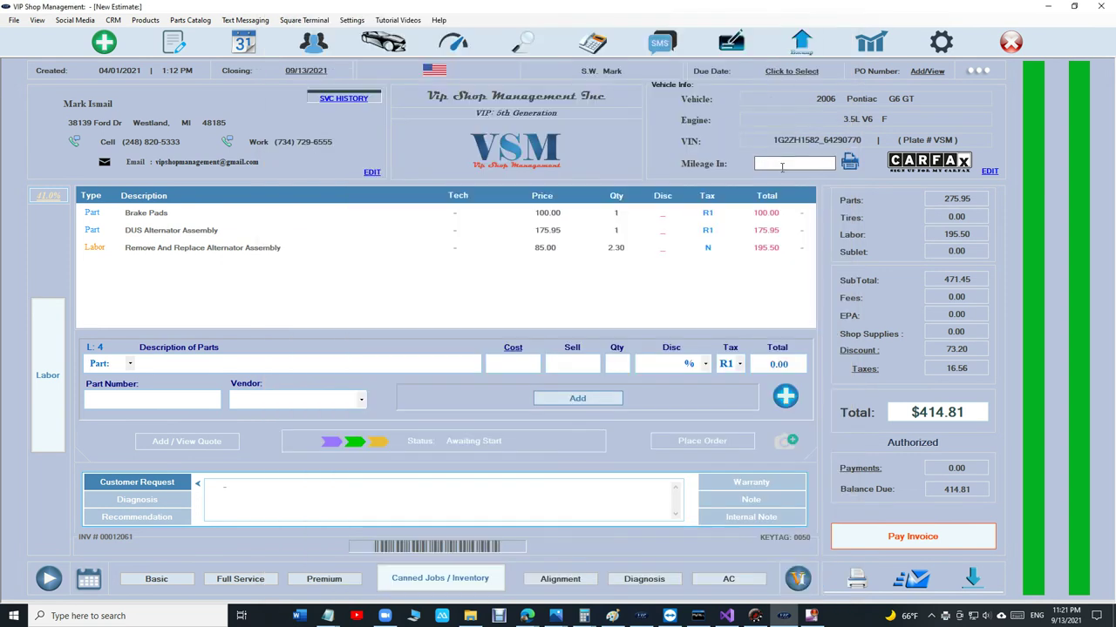